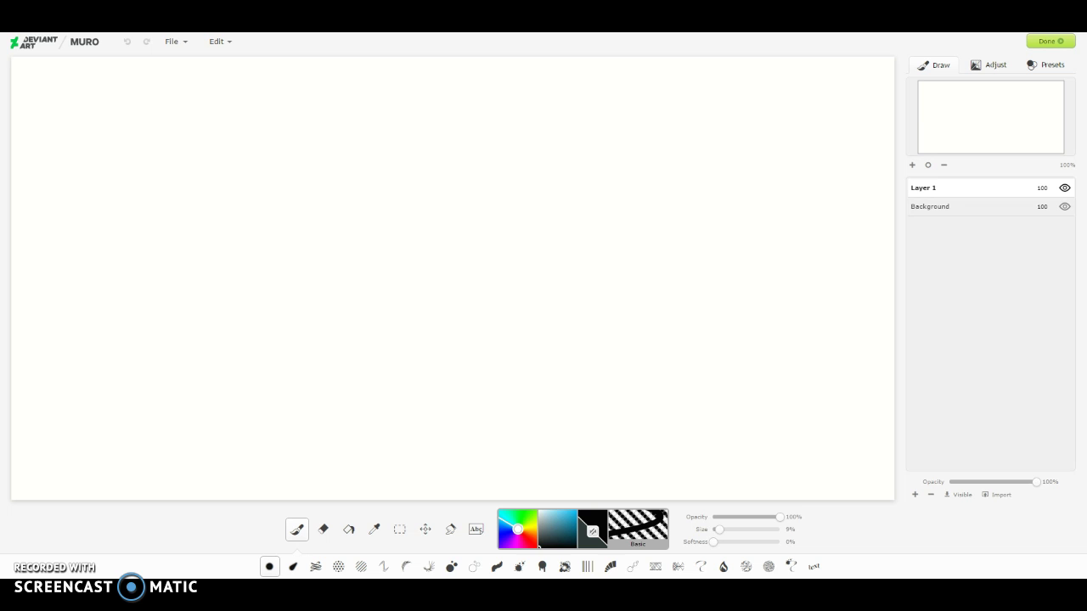
# - Restore the full-screen browser to a smaller window holding the blank Muro canvas
pyautogui.moveTo(450, 38)
pyautogui.mouseDown()
pyautogui.moveTo(549, 136)
pyautogui.moveTo(471, 66)
pyautogui.mouseUp()
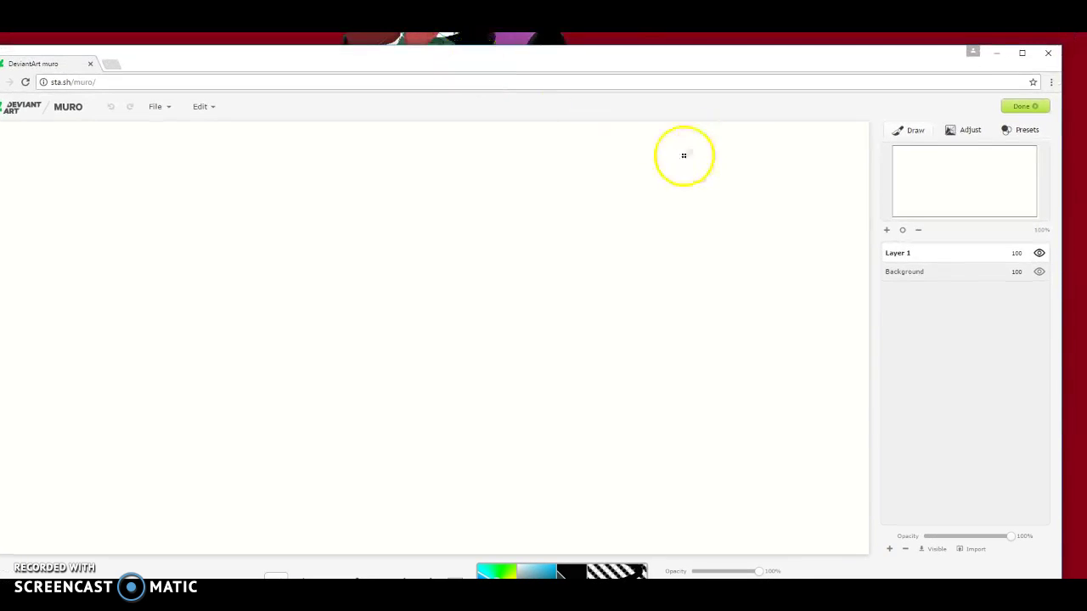
# - Draw the top curved arcs, a leaf shape, a small U-shape and a short vertical stroke
pyautogui.moveTo(679, 158); pyautogui.dragTo(662, 194)
pyautogui.moveTo(594, 185); pyautogui.dragTo(535, 187)
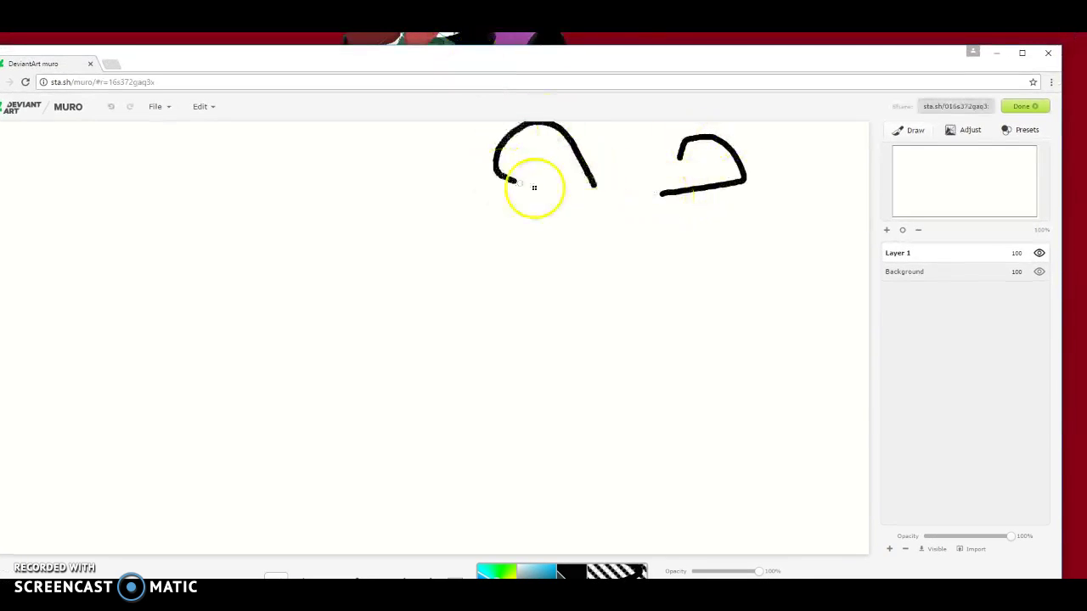
pyautogui.moveTo(522, 312); pyautogui.dragTo(523, 316)
pyautogui.moveTo(755, 367); pyautogui.dragTo(771, 352)
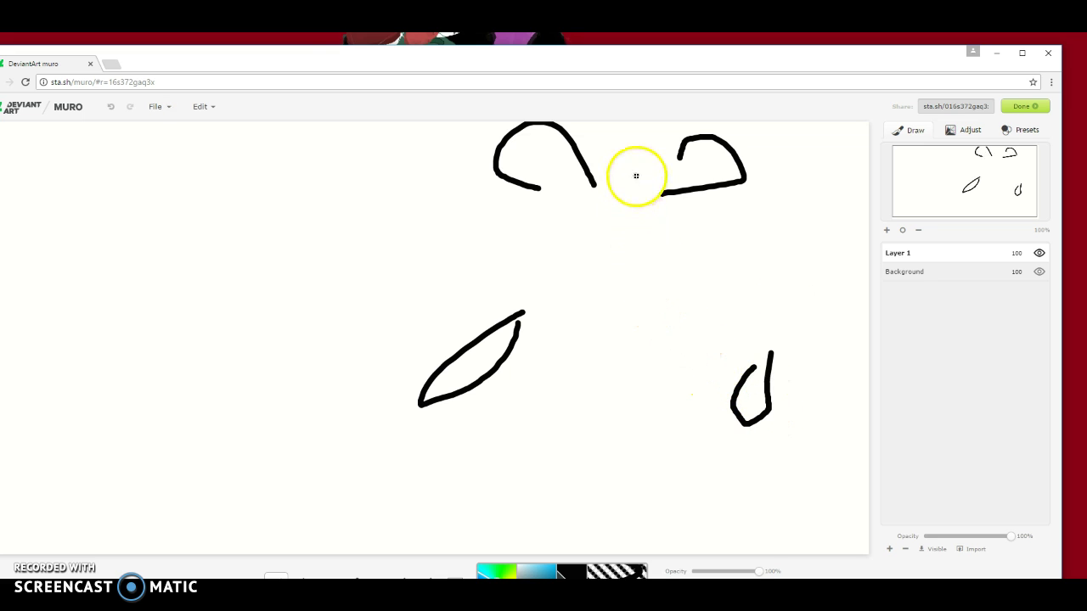
pyautogui.moveTo(636, 176); pyautogui.dragTo(645, 126)
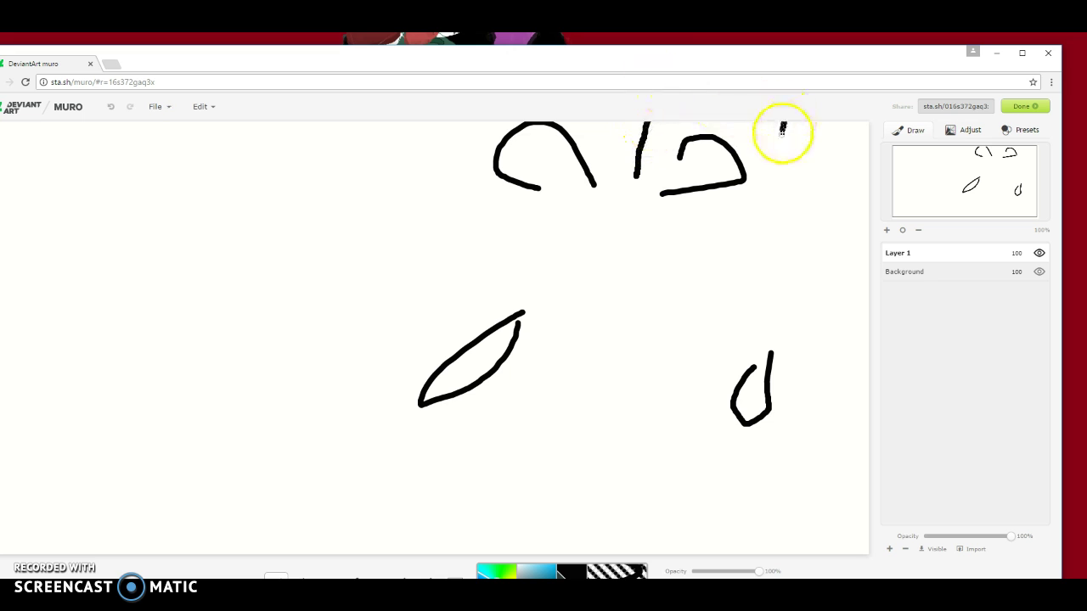
# - Add a long diagonal line and crossing hatch lines over the figure
pyautogui.moveTo(783, 126); pyautogui.dragTo(713, 251)
pyautogui.moveTo(679, 185); pyautogui.dragTo(646, 246)
pyautogui.moveTo(722, 174); pyautogui.dragTo(671, 248)
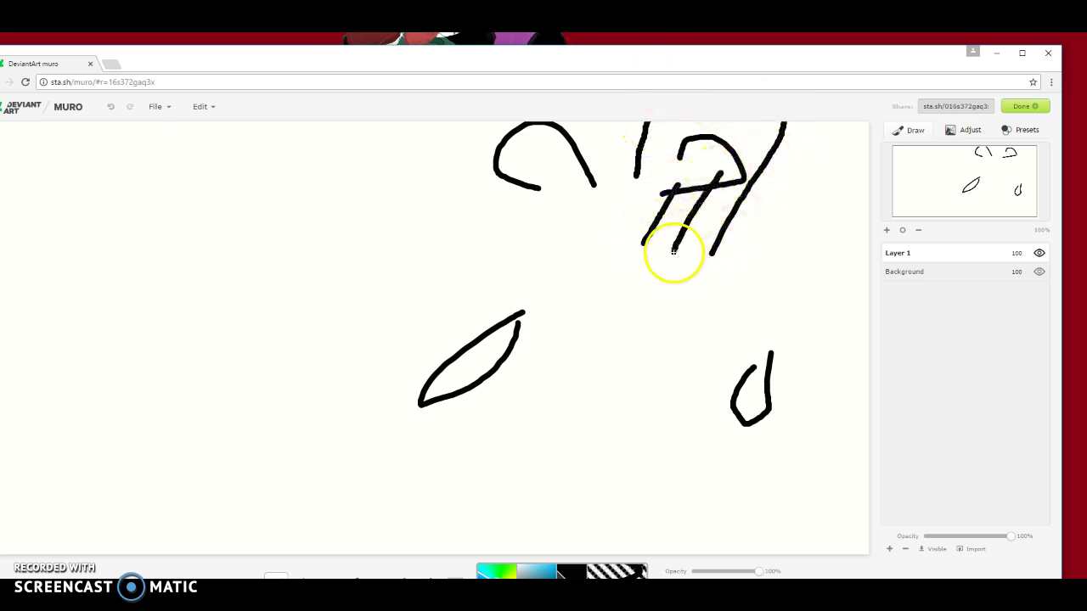
pyautogui.moveTo(746, 195); pyautogui.dragTo(705, 299)
# - Add horizontal lines through the hatching, a long curve beneath, and small loops at the bottom
pyautogui.moveTo(605, 226); pyautogui.dragTo(790, 250)
pyautogui.moveTo(635, 242); pyautogui.dragTo(790, 288)
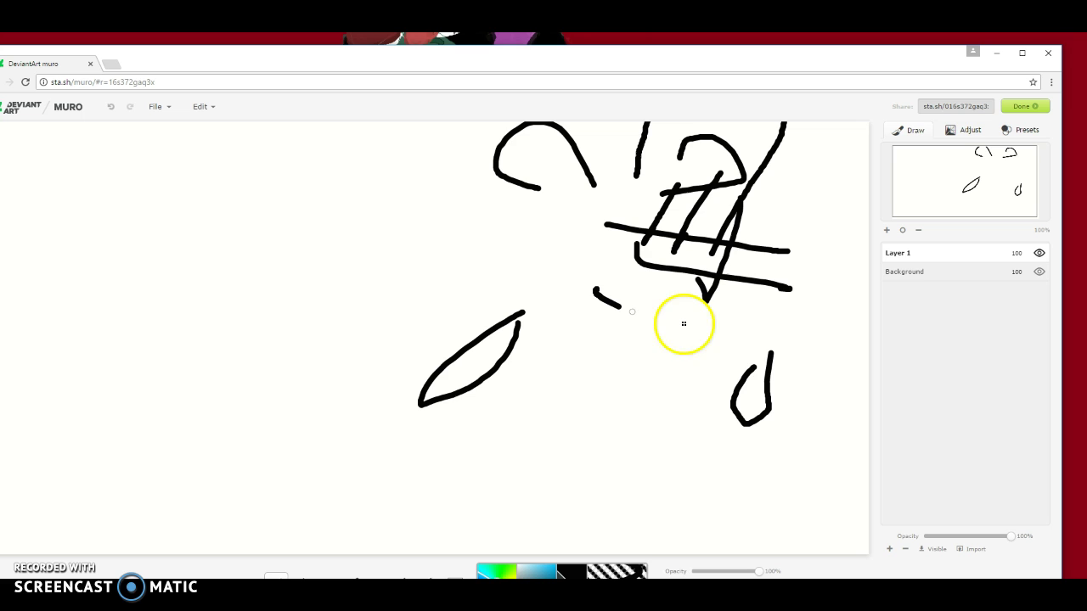
pyautogui.moveTo(595, 290); pyautogui.dragTo(791, 339)
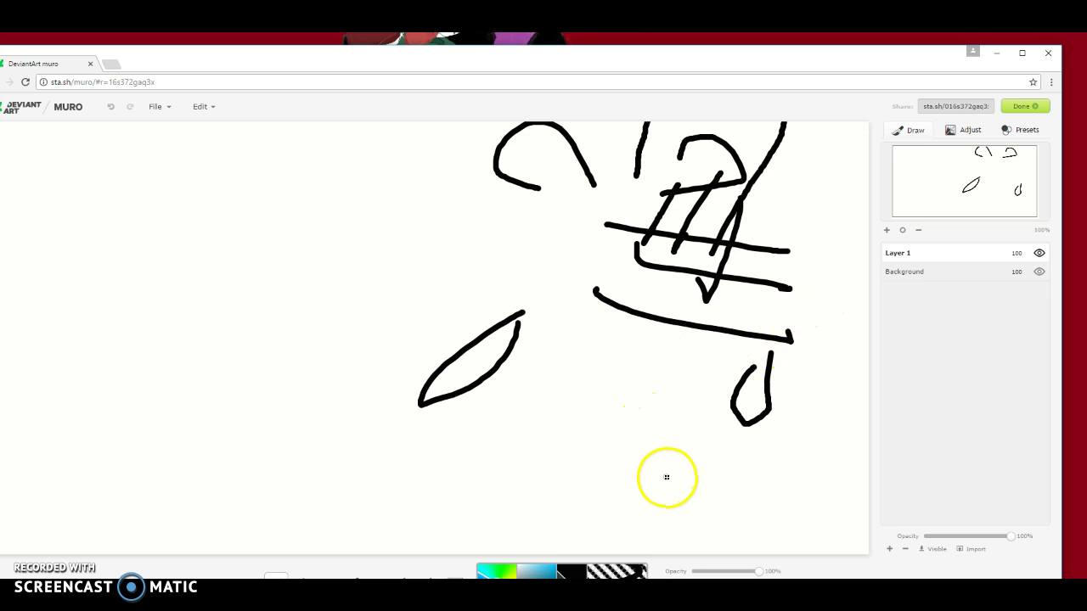
pyautogui.moveTo(668, 478)
pyautogui.mouseDown()
pyautogui.moveTo(715, 498)
pyautogui.moveTo(721, 480)
pyautogui.mouseUp()
pyautogui.moveTo(764, 514)
pyautogui.mouseDown()
pyautogui.moveTo(811, 496)
pyautogui.moveTo(776, 503)
pyautogui.mouseUp()
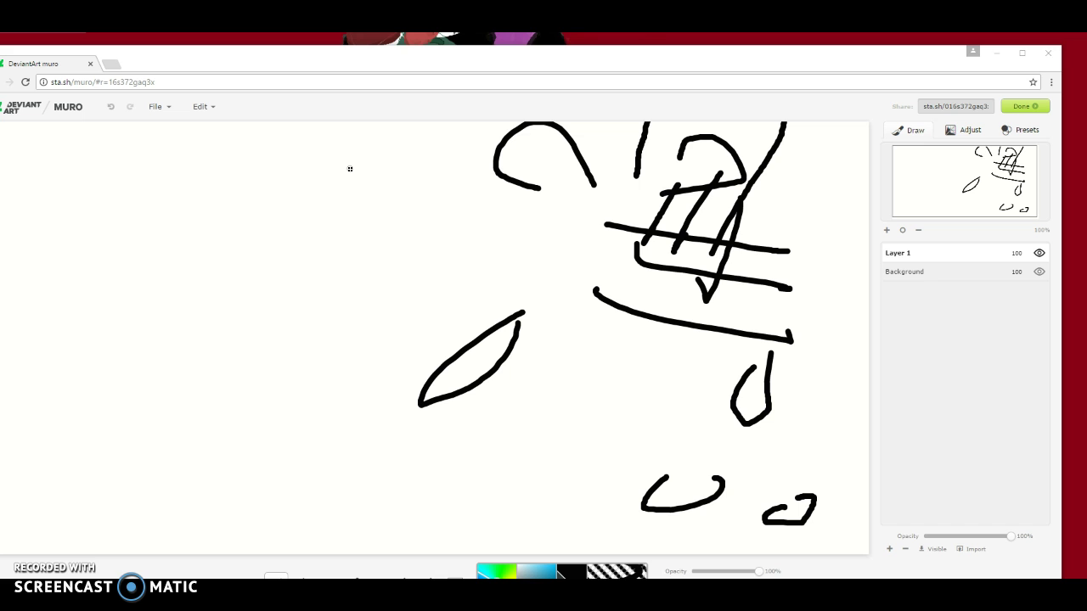
# - Maximize the canvas, scribble large loops on the left, then undo three recent strokes
pyautogui.click(1023, 53)
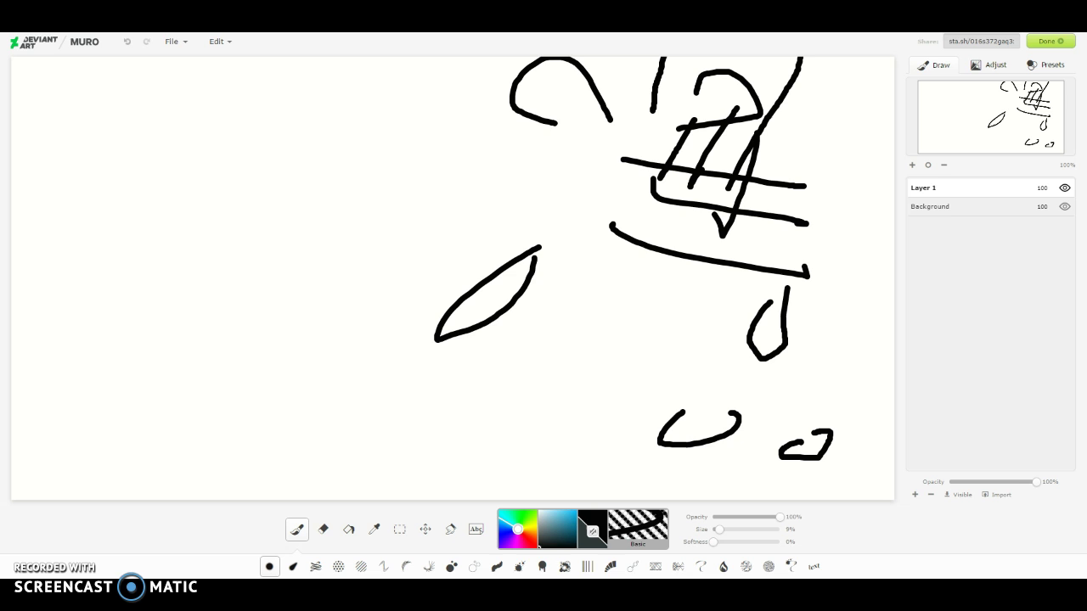
pyautogui.moveTo(119, 208)
pyautogui.mouseDown()
pyautogui.moveTo(160, 188)
pyautogui.moveTo(174, 356)
pyautogui.moveTo(1070, 110)
pyautogui.moveTo(396, 117)
pyautogui.moveTo(510, 424)
pyautogui.mouseUp()
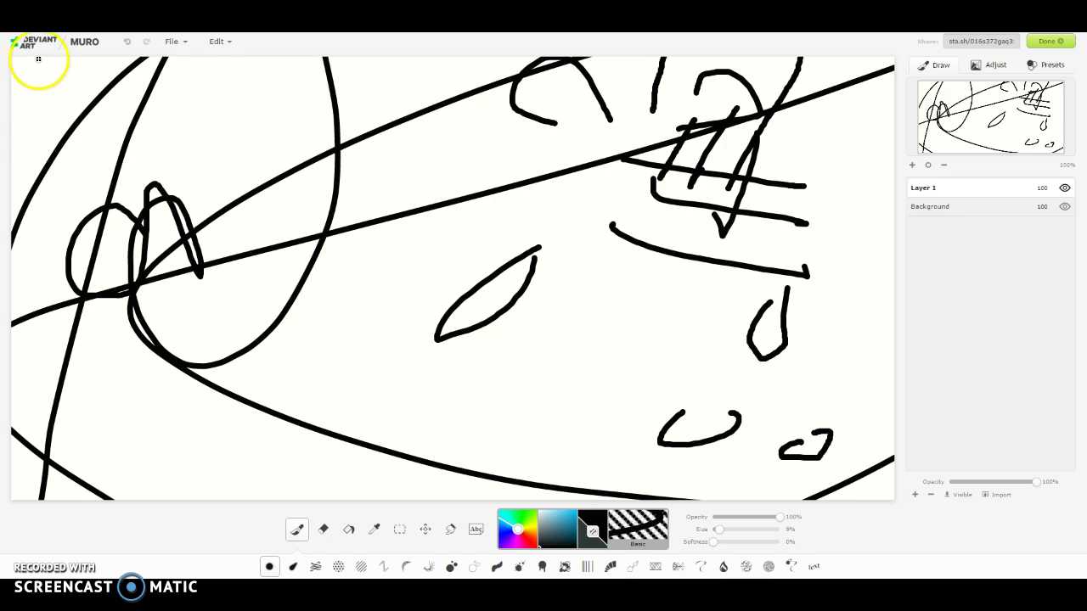
pyautogui.click(127, 43)
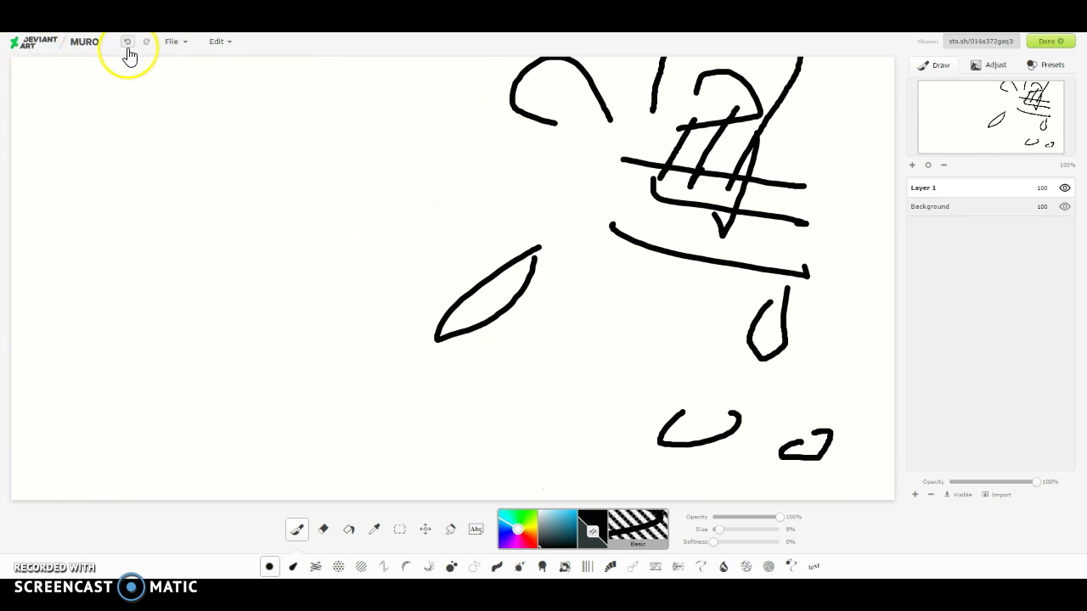
pyautogui.click(128, 42)
pyautogui.click(127, 42)
pyautogui.click(127, 43)
pyautogui.click(128, 42)
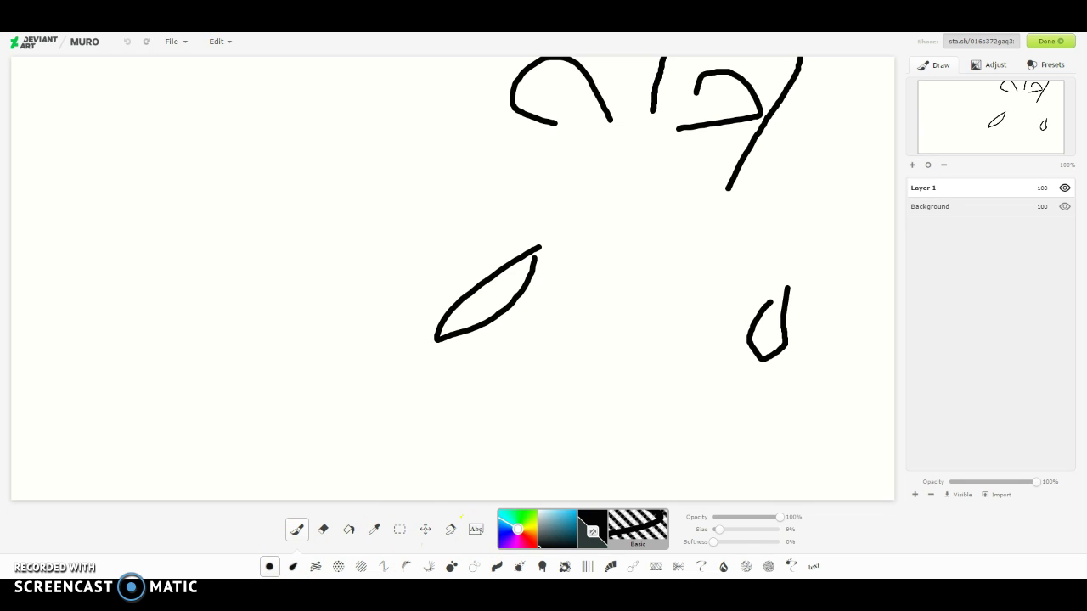
# - Paint over the sketch with a 100%-size white brush, then shrink the brush back down
pyautogui.moveTo(720, 529); pyautogui.dragTo(780, 529)
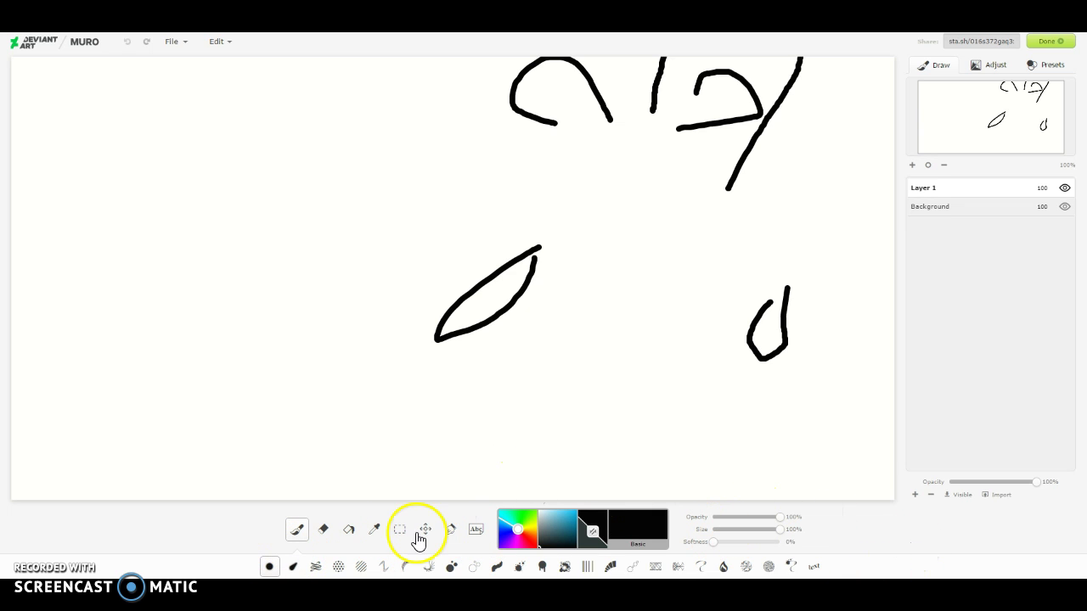
pyautogui.click(567, 515)
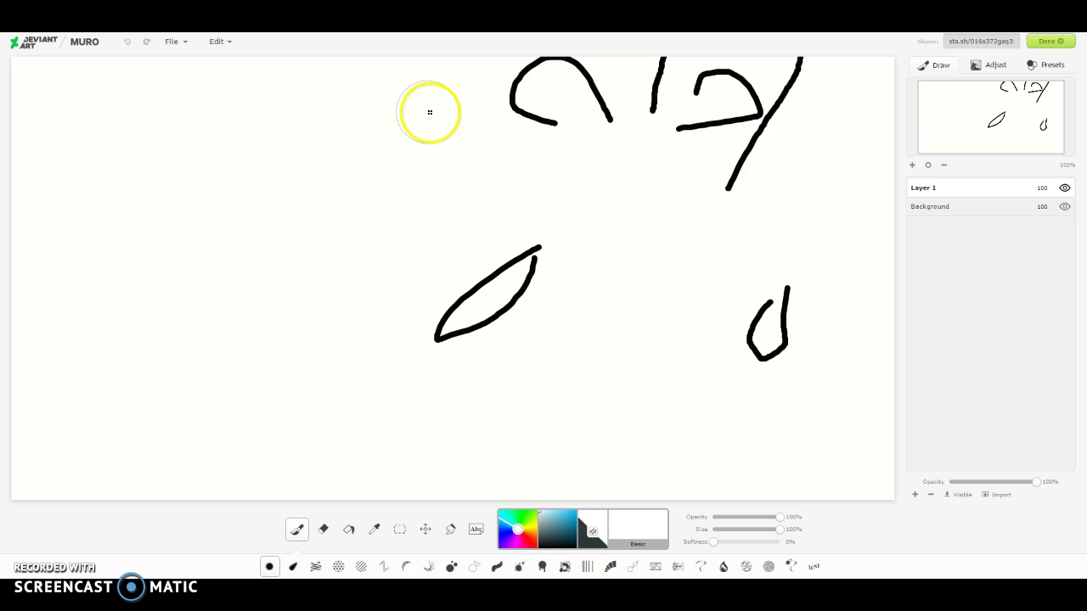
pyautogui.moveTo(730, 152)
pyautogui.mouseDown()
pyautogui.moveTo(170, 196)
pyautogui.moveTo(629, 157)
pyautogui.moveTo(484, 76)
pyautogui.moveTo(383, 364)
pyautogui.moveTo(617, 349)
pyautogui.moveTo(311, 255)
pyautogui.moveTo(357, 309)
pyautogui.mouseUp()
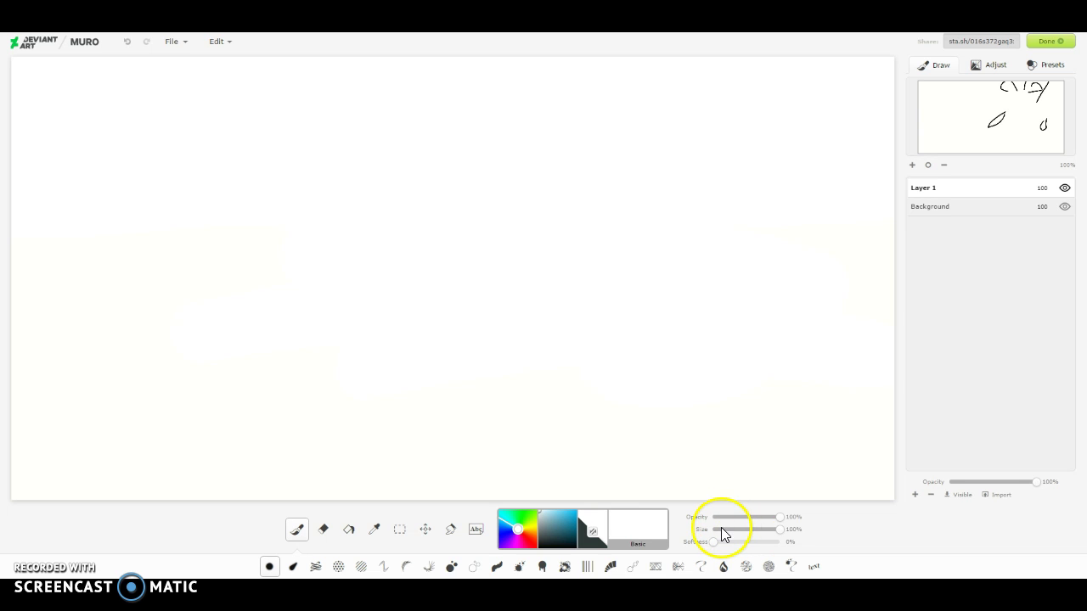
pyautogui.click(723, 529)
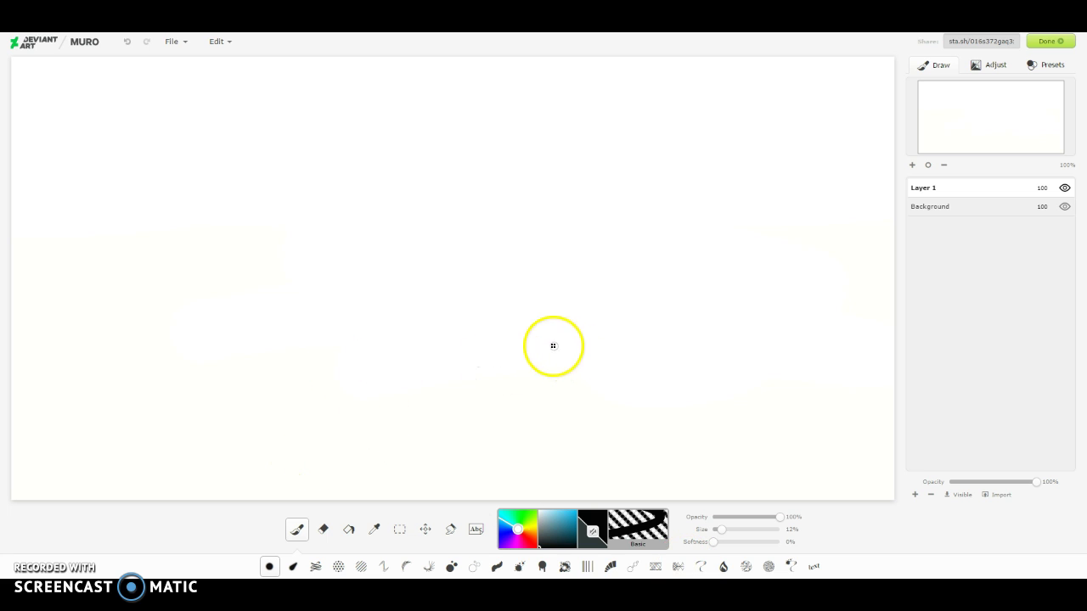
# - Draw a rounded top shape over a small zigzag-marked box in the lower centre
pyautogui.moveTo(509, 365); pyautogui.dragTo(586, 246)
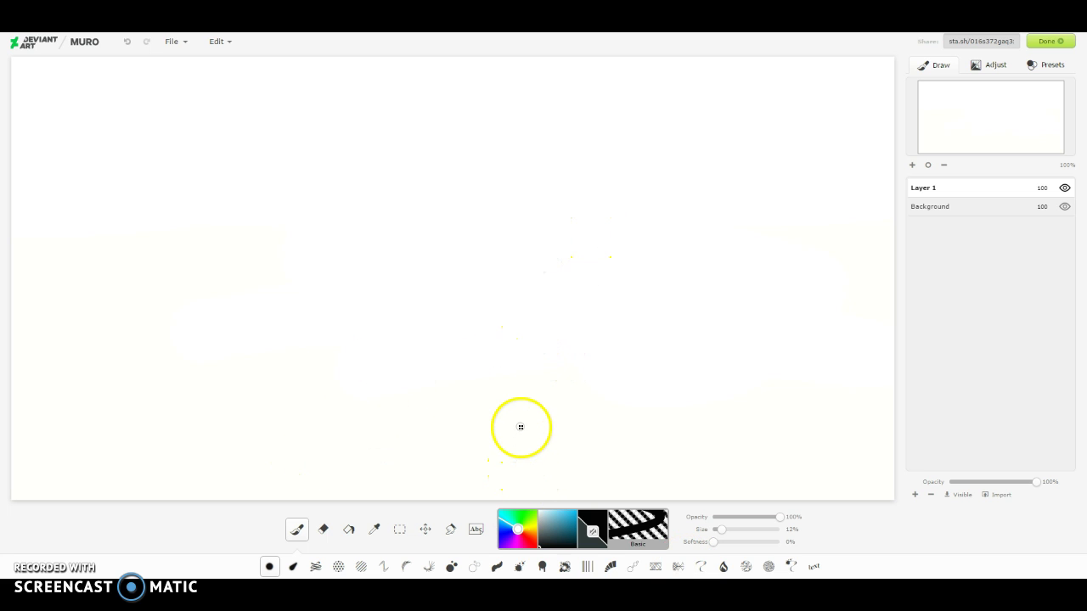
pyautogui.moveTo(521, 425)
pyautogui.mouseDown()
pyautogui.moveTo(521, 461)
pyautogui.moveTo(576, 461)
pyautogui.moveTo(526, 391)
pyautogui.moveTo(539, 429)
pyautogui.moveTo(556, 407)
pyautogui.moveTo(570, 424)
pyautogui.moveTo(579, 388)
pyautogui.moveTo(567, 314)
pyautogui.moveTo(509, 314)
pyautogui.moveTo(509, 388)
pyautogui.moveTo(528, 395)
pyautogui.moveTo(522, 376)
pyautogui.mouseUp()
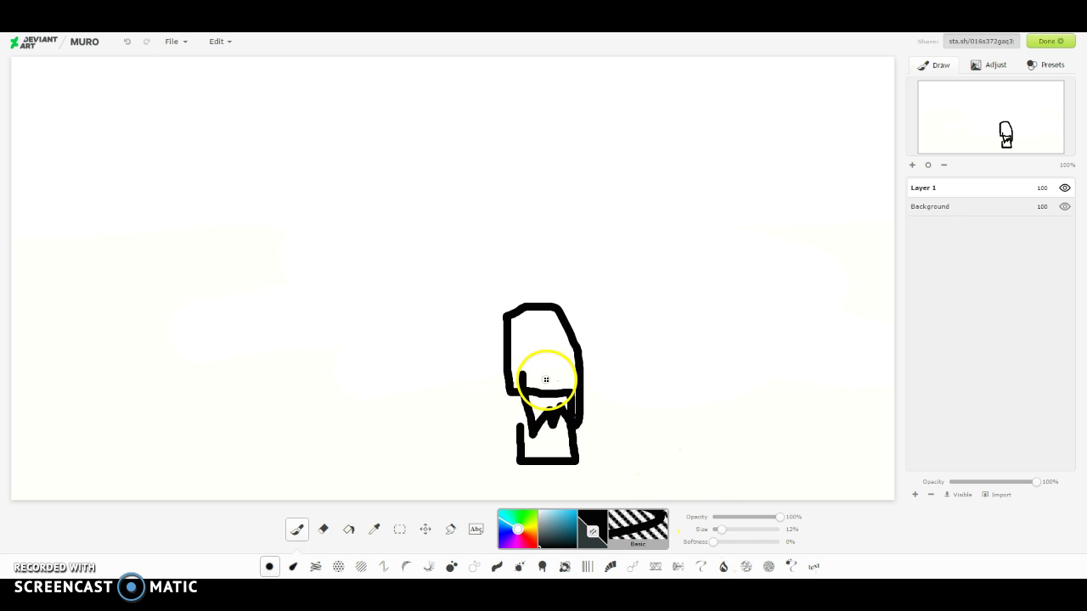
# - Undo the new outline and clear all remaining strokes from the canvas
pyautogui.click(126, 41)
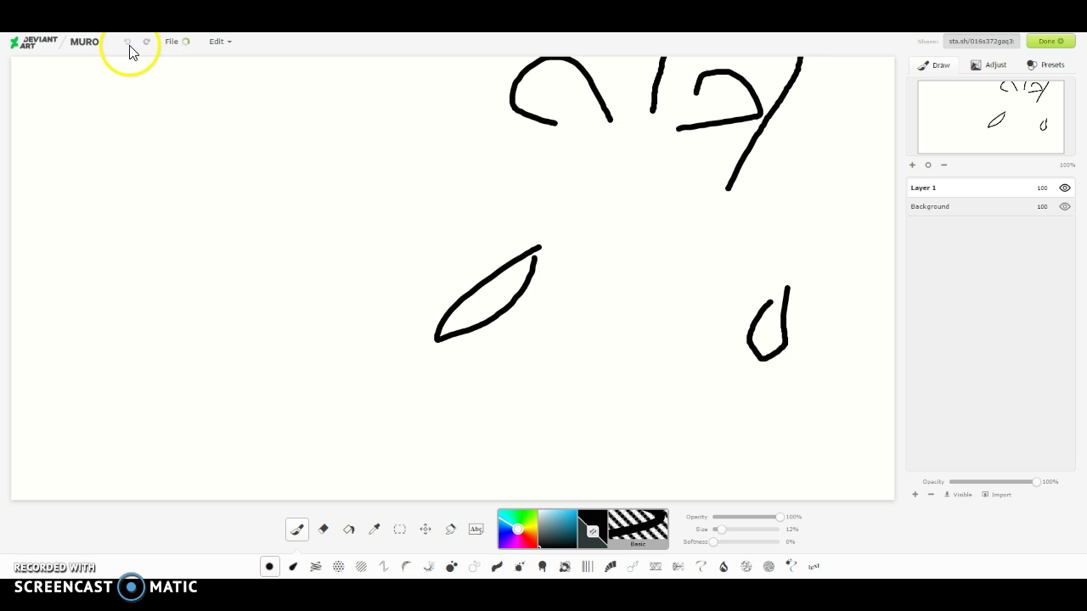
pyautogui.click(146, 41)
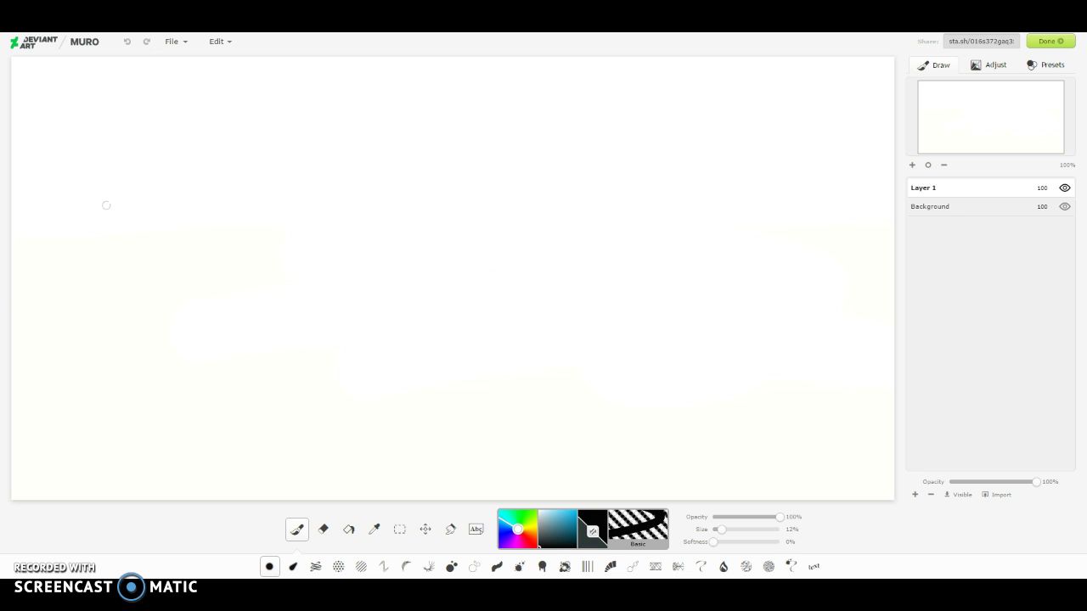
# - Draw an L-shaped base, a zigzag edge and the character's tall outline
pyautogui.moveTo(373, 260); pyautogui.dragTo(408, 318)
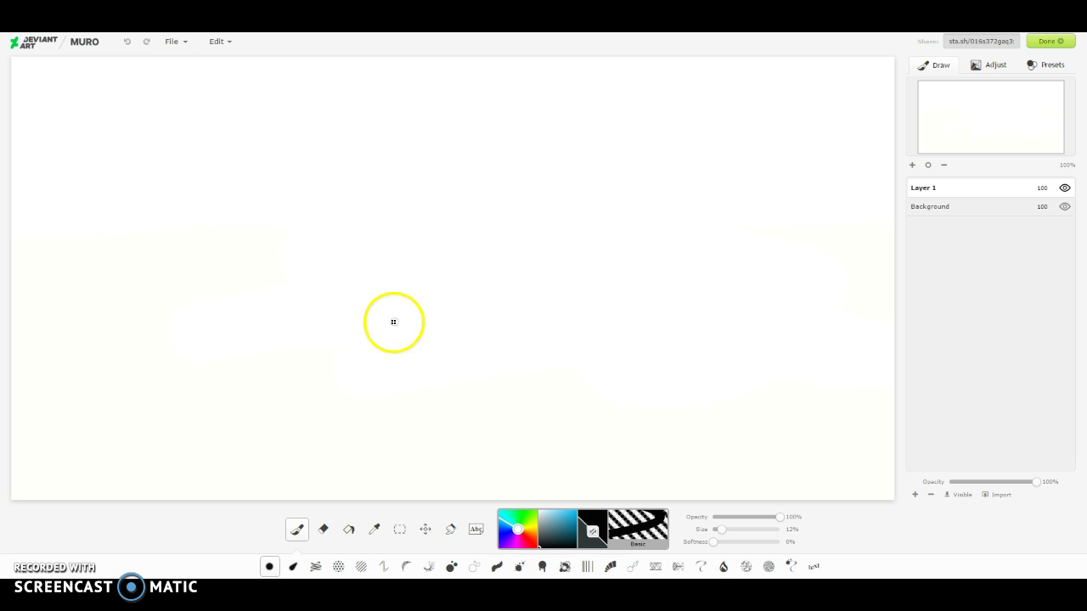
pyautogui.moveTo(353, 299)
pyautogui.mouseDown()
pyautogui.moveTo(533, 432)
pyautogui.moveTo(441, 327)
pyautogui.mouseUp()
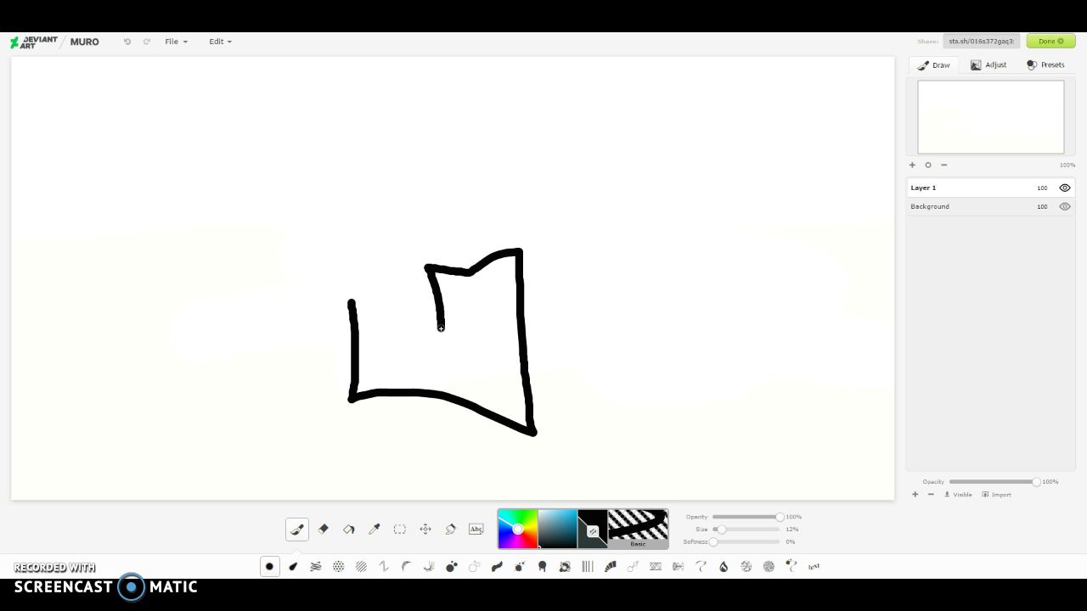
pyautogui.moveTo(441, 327)
pyautogui.mouseDown()
pyautogui.moveTo(643, 365)
pyautogui.moveTo(432, 80)
pyautogui.moveTo(462, 310)
pyautogui.moveTo(560, 485)
pyautogui.mouseUp()
pyautogui.moveTo(522, 251); pyautogui.dragTo(548, 369)
pyautogui.moveTo(613, 219); pyautogui.dragTo(663, 452)
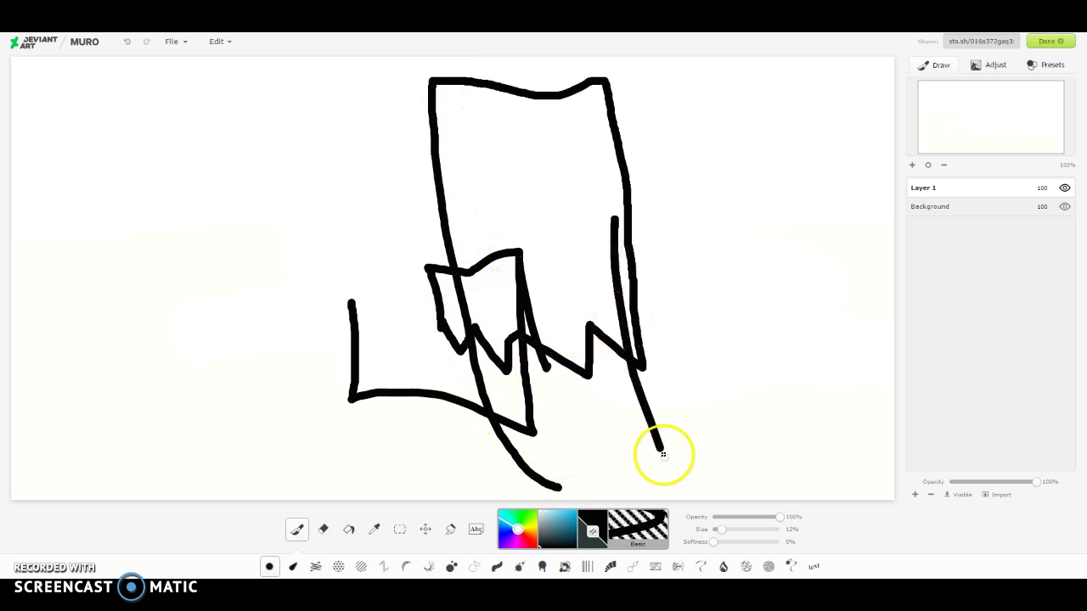
# - Add two horizontal lines across the figure, a pointing-finger shape, and leaf-like loops around it
pyautogui.moveTo(480, 291); pyautogui.dragTo(781, 287)
pyautogui.moveTo(493, 437); pyautogui.dragTo(771, 429)
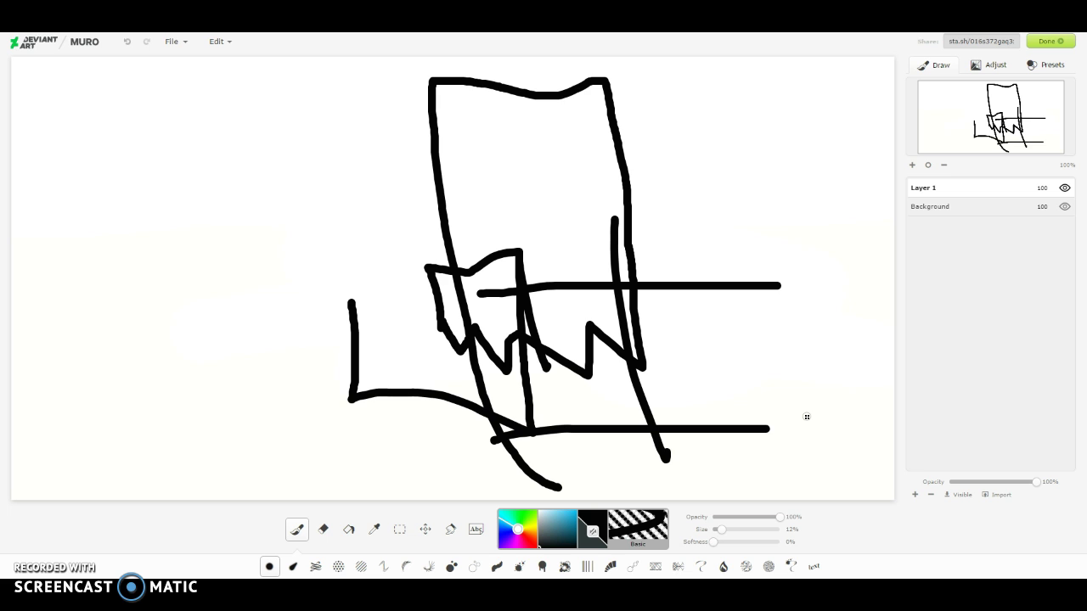
pyautogui.moveTo(17, 110)
pyautogui.mouseDown()
pyautogui.moveTo(127, 236)
pyautogui.moveTo(211, 233)
pyautogui.mouseUp()
pyautogui.moveTo(331, 254)
pyautogui.mouseDown()
pyautogui.moveTo(404, 80)
pyautogui.moveTo(276, 250)
pyautogui.mouseUp()
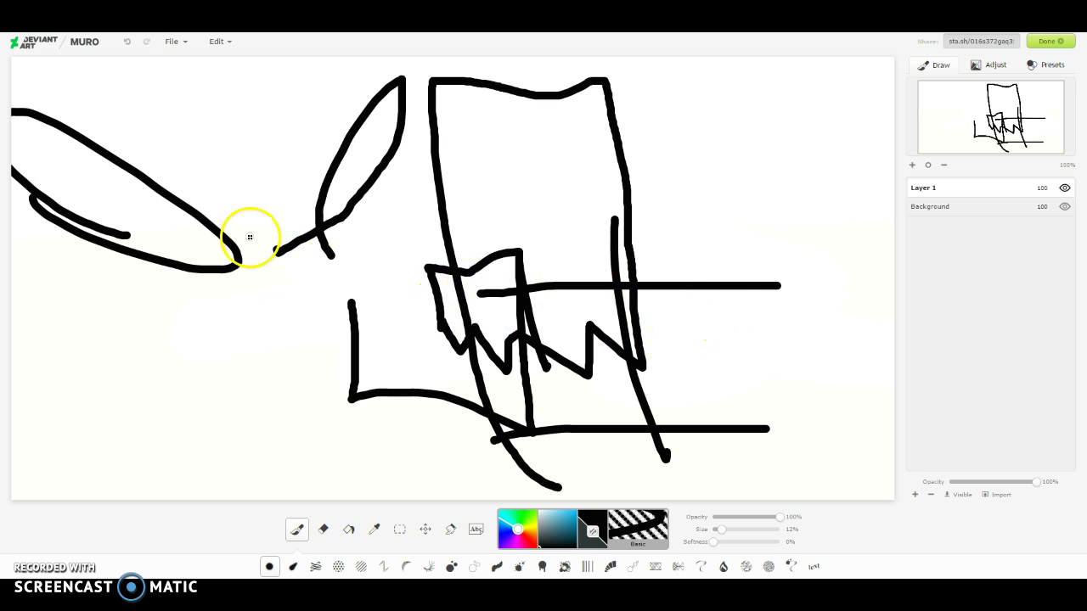
pyautogui.moveTo(185, 358)
pyautogui.mouseDown()
pyautogui.moveTo(119, 475)
pyautogui.moveTo(210, 316)
pyautogui.moveTo(289, 217)
pyautogui.moveTo(217, 180)
pyautogui.moveTo(26, 237)
pyautogui.moveTo(13, 327)
pyautogui.mouseUp()
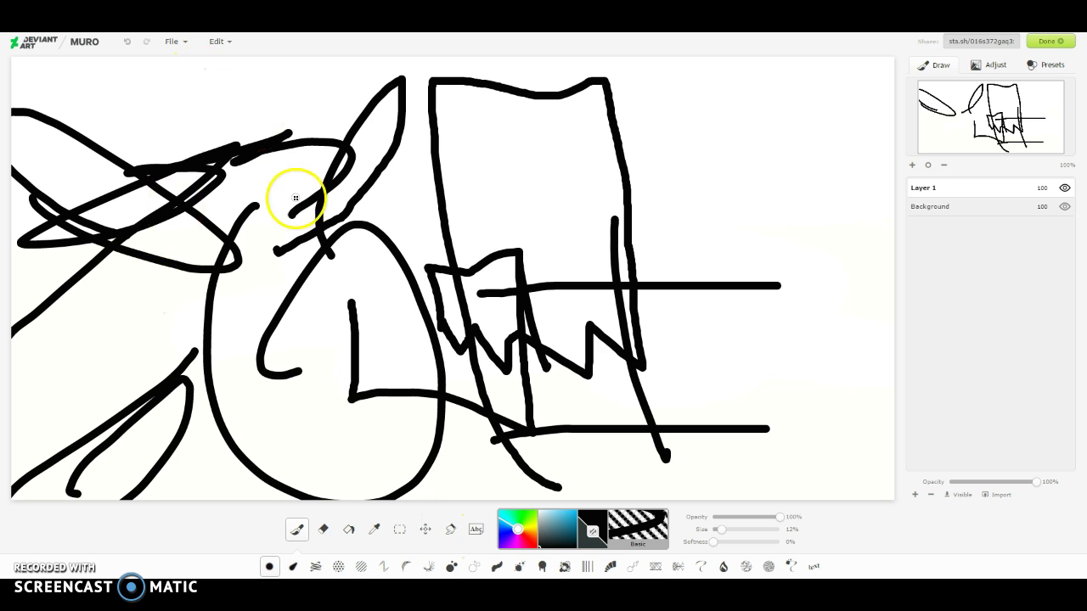
# - Undo three extra strokes around the figure and add a zigzag at its base
pyautogui.click(126, 41)
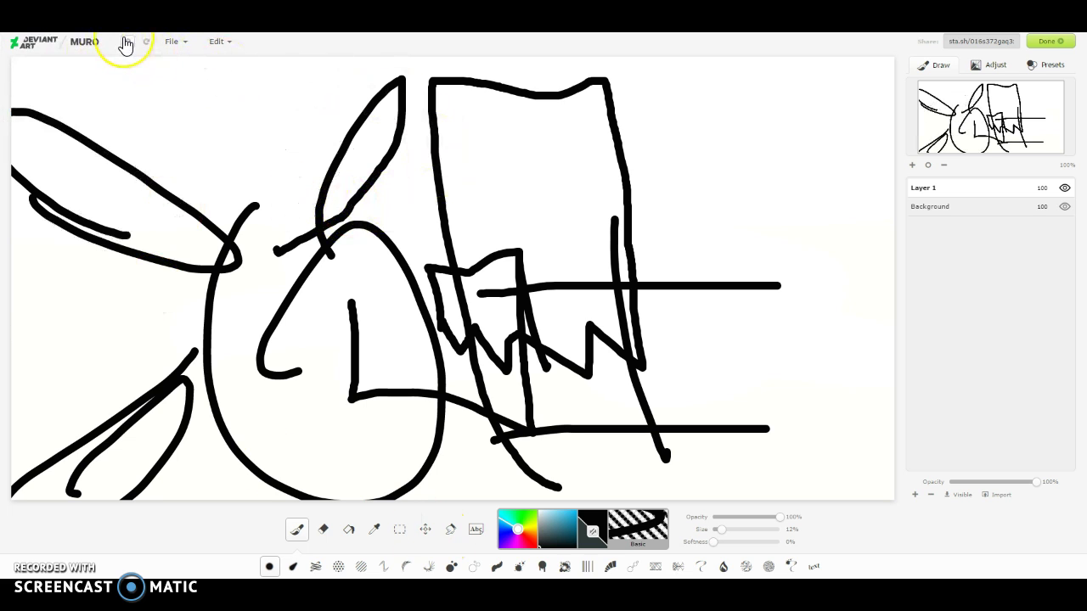
pyautogui.click(125, 41)
pyautogui.click(126, 40)
pyautogui.click(126, 41)
pyautogui.click(126, 40)
pyautogui.click(125, 40)
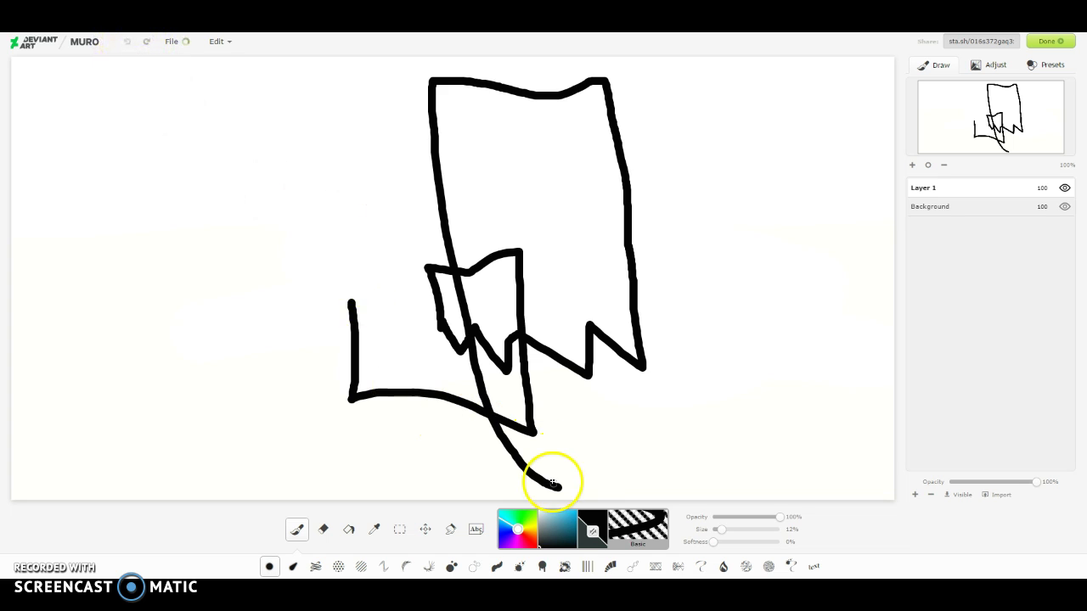
pyautogui.moveTo(556, 484)
pyautogui.mouseDown()
pyautogui.moveTo(505, 455)
pyautogui.moveTo(556, 475)
pyautogui.mouseUp()
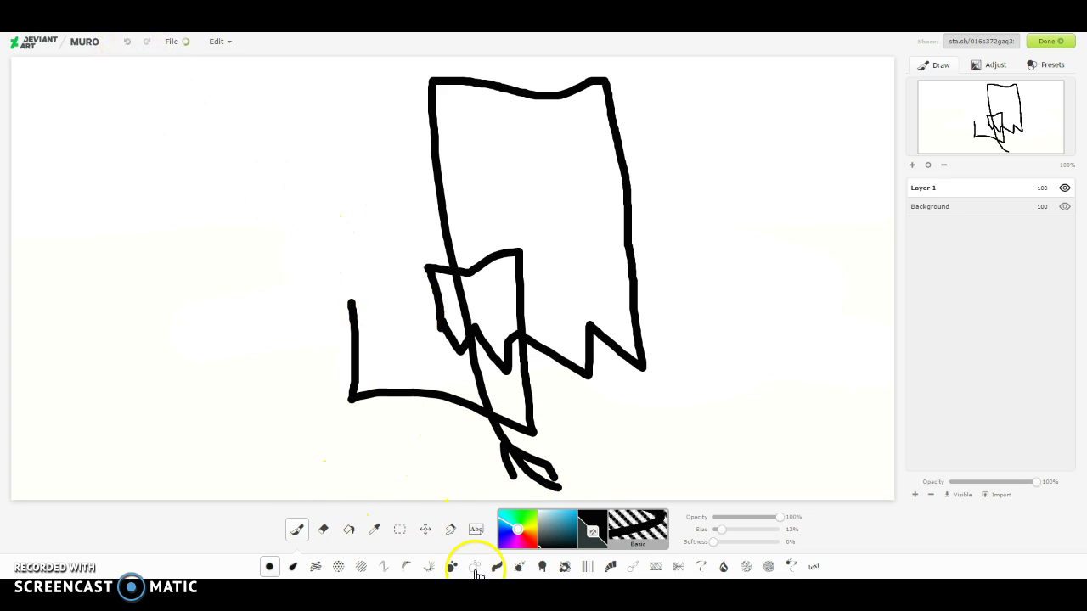
# - Paint out the drawing with a 100%-size white brush, then switch back to black
pyautogui.click(769, 529)
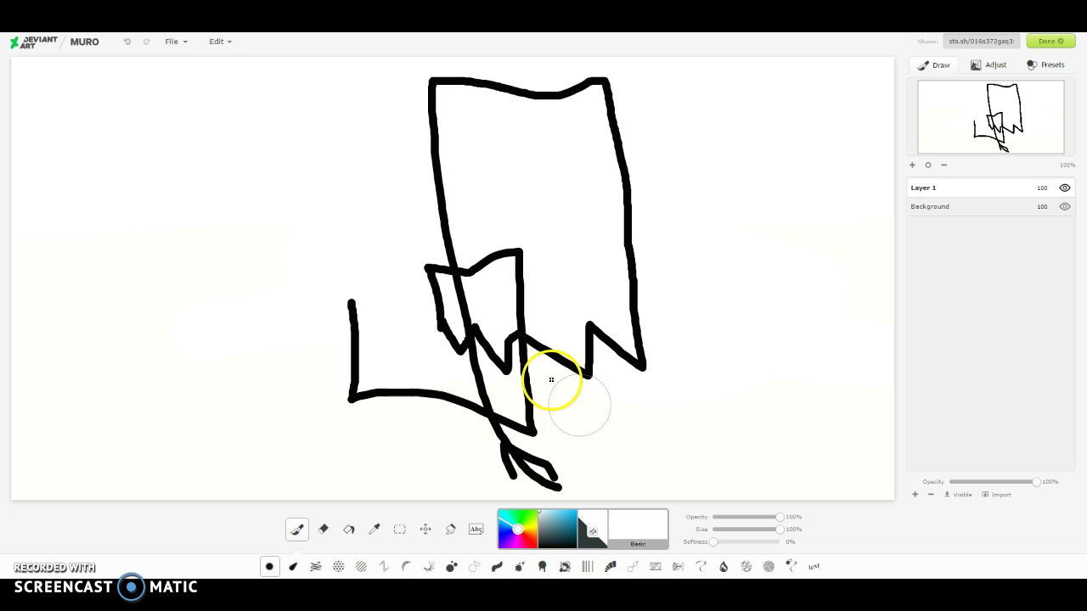
pyautogui.moveTo(551, 379)
pyautogui.mouseDown()
pyautogui.moveTo(91, 388)
pyautogui.moveTo(46, 320)
pyautogui.moveTo(397, 213)
pyautogui.moveTo(689, 255)
pyautogui.moveTo(611, 145)
pyautogui.moveTo(442, 85)
pyautogui.mouseUp()
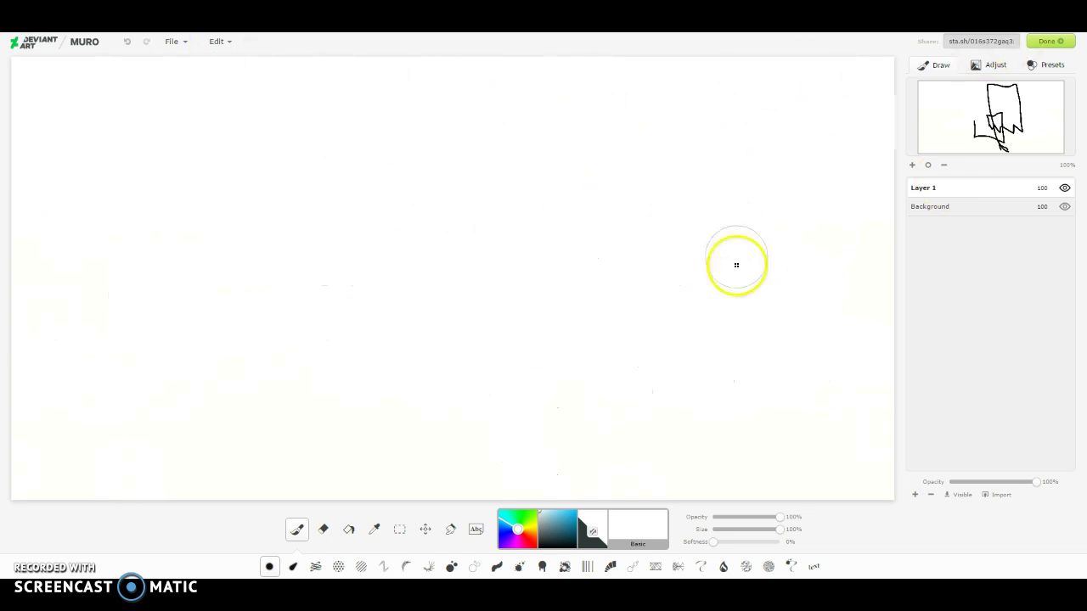
pyautogui.click(593, 531)
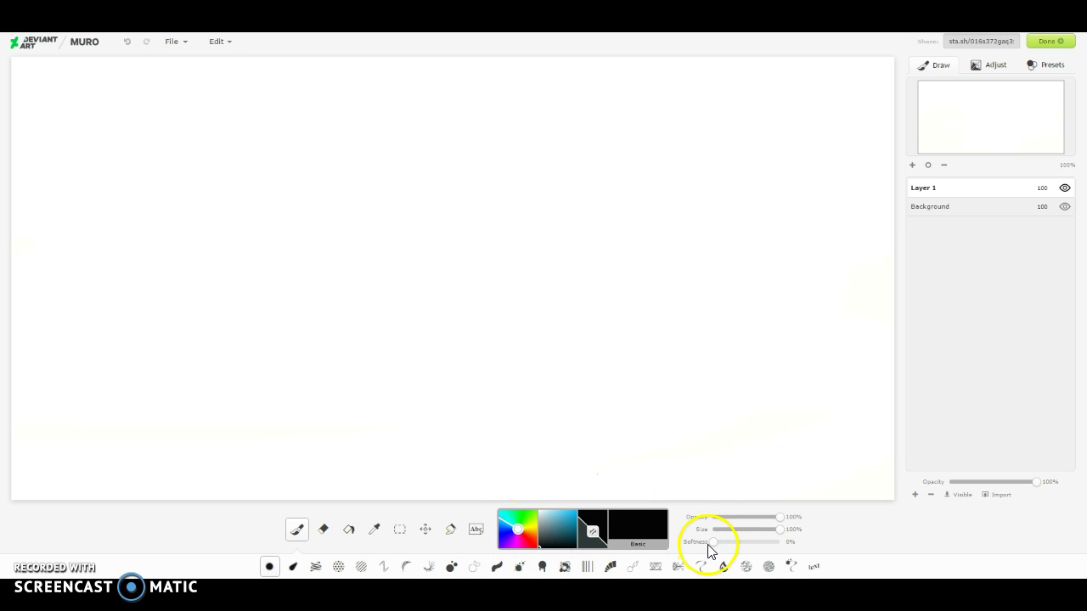
# - Thin the brush to 8%, draw a four-sided outline, dismiss a stray menu, and undo the outline
pyautogui.moveTo(779, 529); pyautogui.dragTo(719, 531)
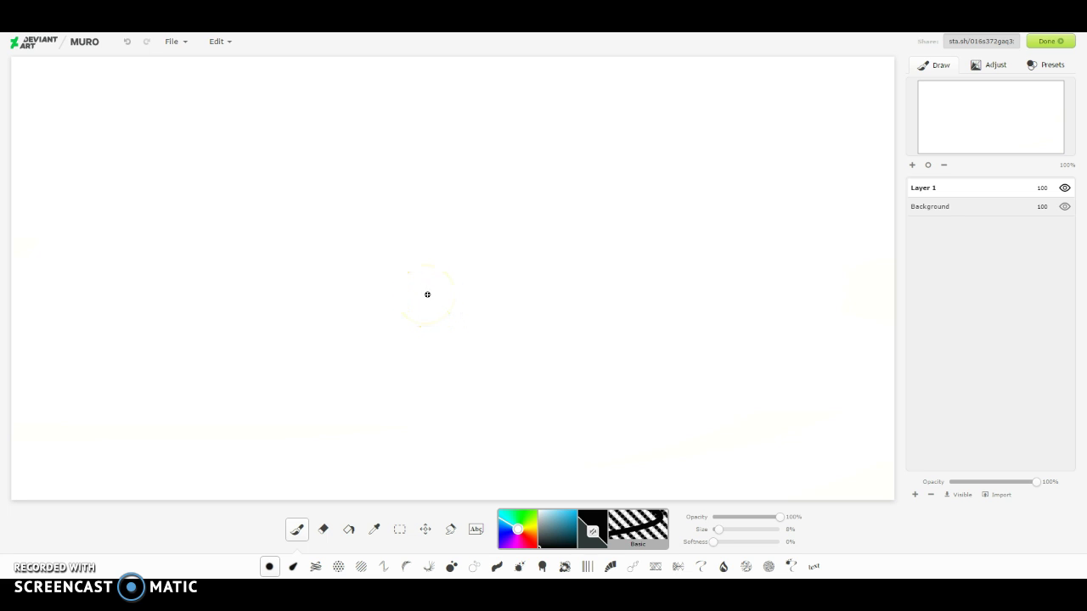
pyautogui.moveTo(413, 299)
pyautogui.mouseDown()
pyautogui.moveTo(376, 315)
pyautogui.moveTo(574, 461)
pyautogui.moveTo(667, 400)
pyautogui.moveTo(444, 295)
pyautogui.moveTo(382, 437)
pyautogui.moveTo(441, 475)
pyautogui.moveTo(400, 499)
pyautogui.mouseUp()
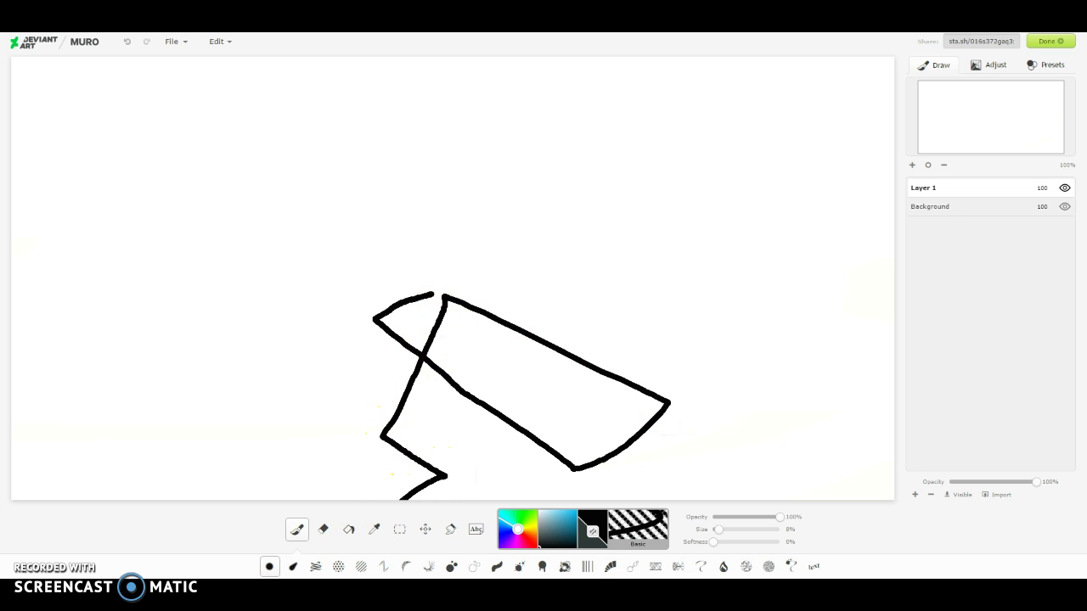
pyautogui.rightClick(116, 464)
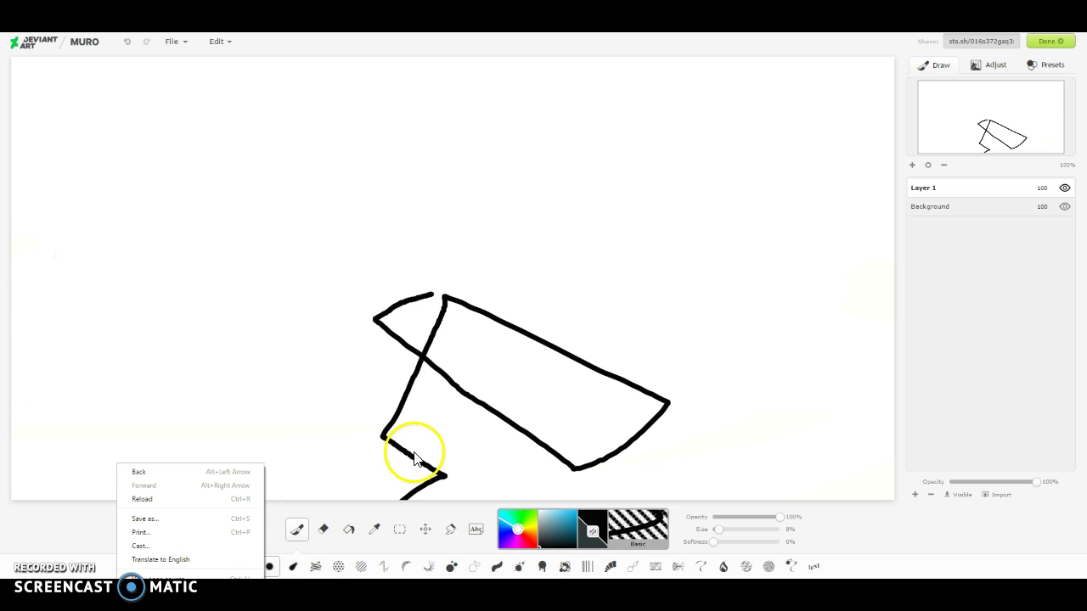
pyautogui.click(253, 237)
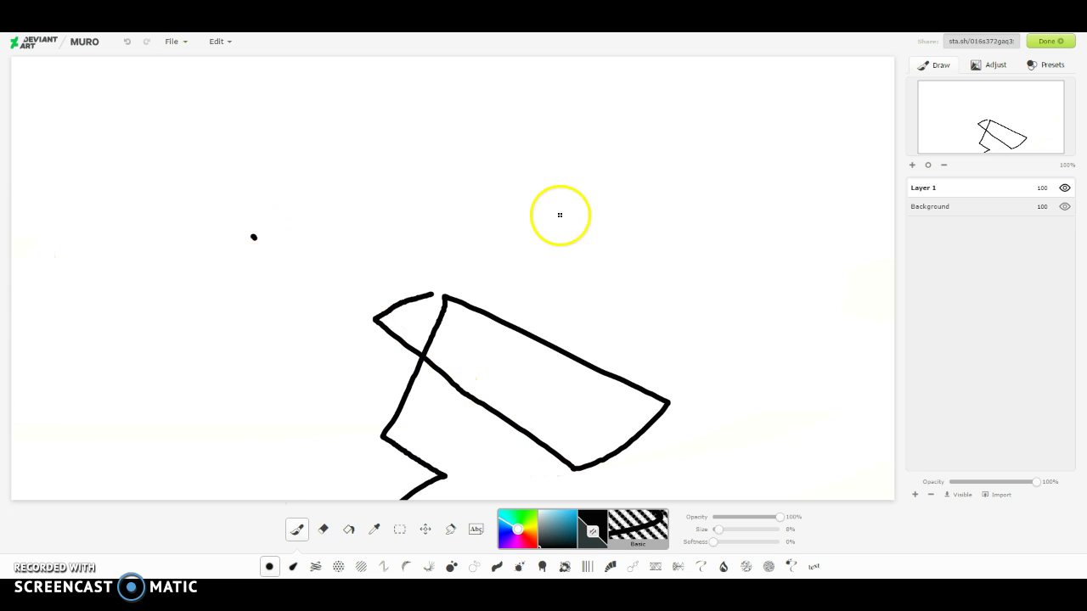
pyautogui.click(124, 42)
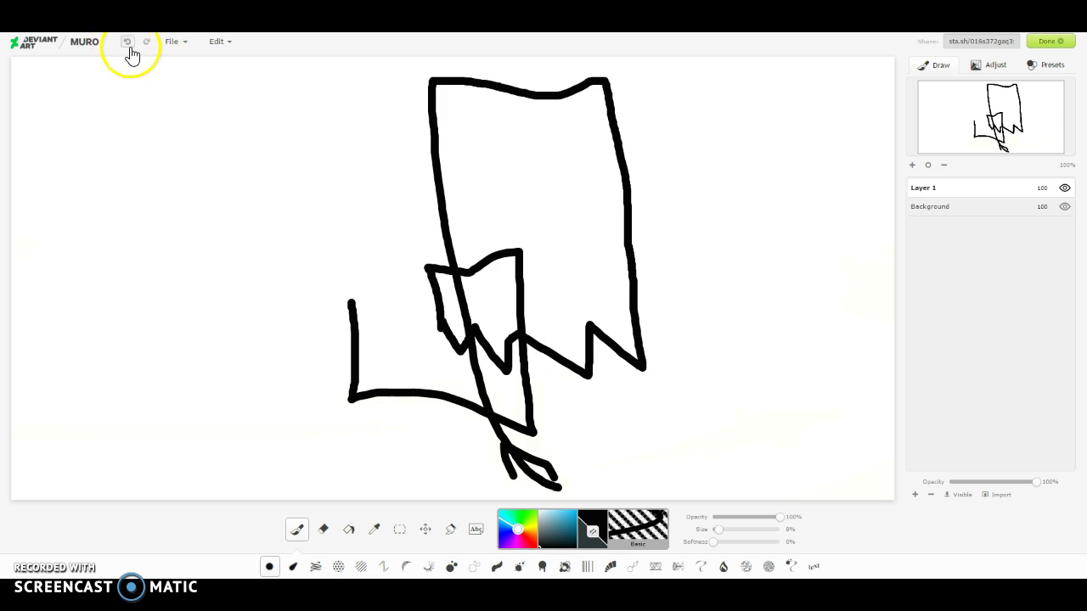
pyautogui.click(146, 42)
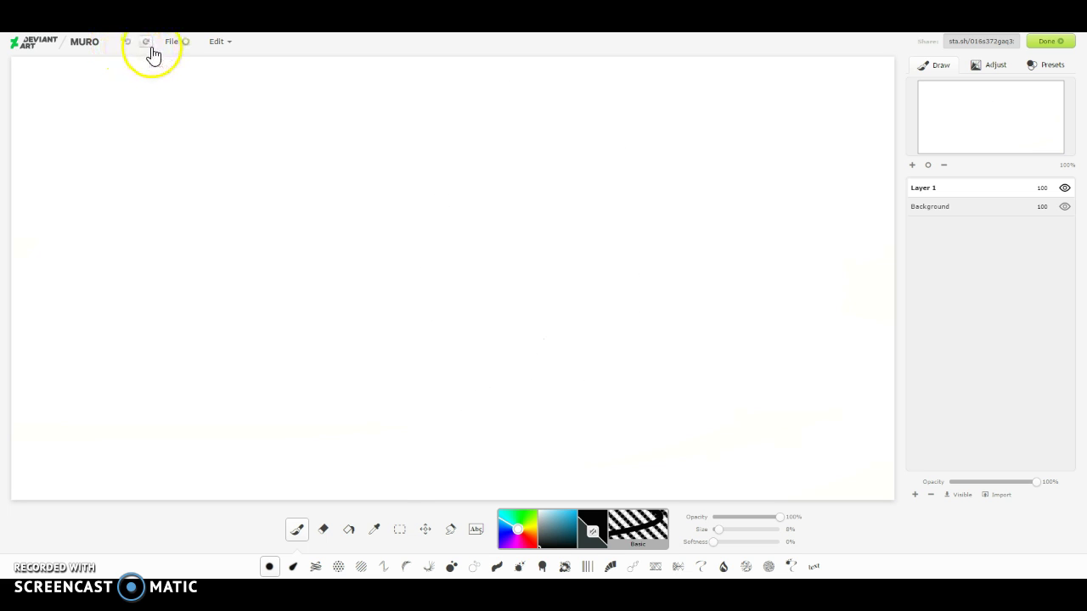
# - Set the brush to 12%, sketch a V-shaped outline, then undo it to a blank canvas
pyautogui.click(126, 42)
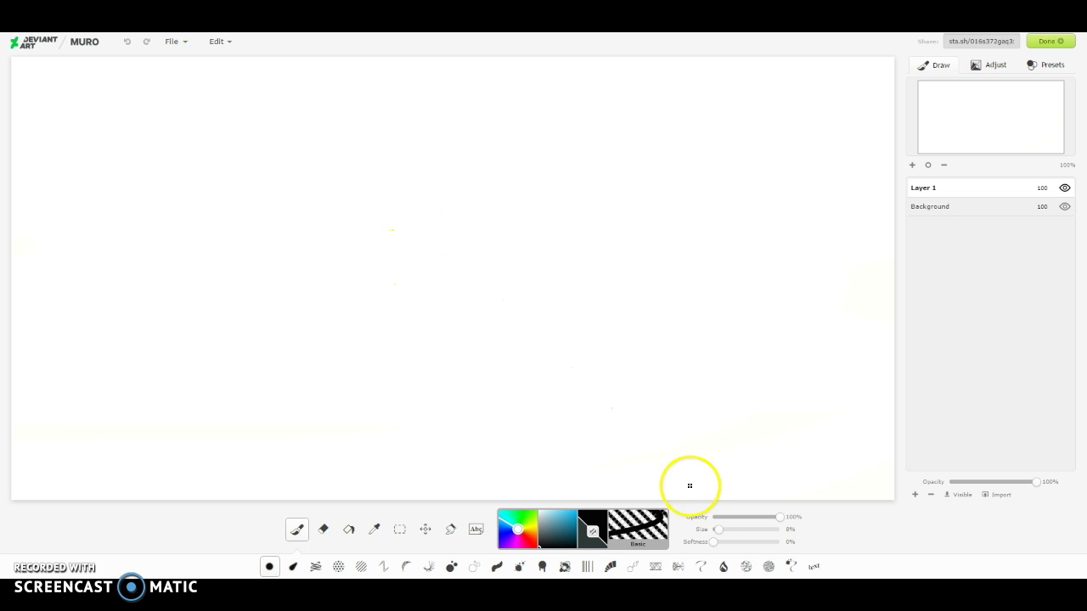
pyautogui.moveTo(717, 529); pyautogui.dragTo(724, 530)
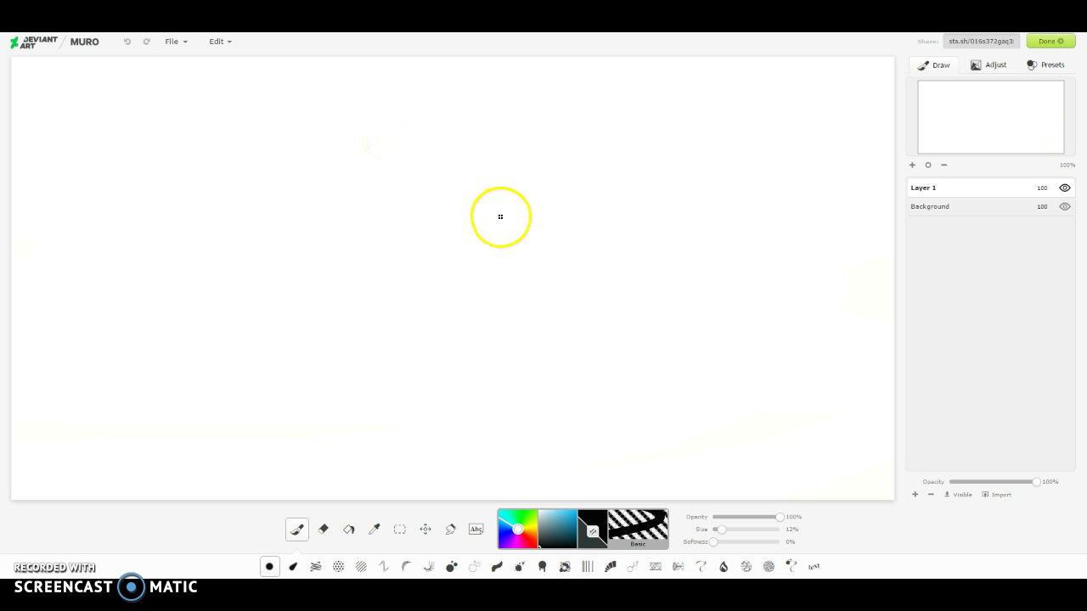
pyautogui.moveTo(501, 217)
pyautogui.mouseDown()
pyautogui.moveTo(544, 372)
pyautogui.moveTo(694, 449)
pyautogui.moveTo(758, 344)
pyautogui.moveTo(536, 293)
pyautogui.moveTo(527, 322)
pyautogui.mouseUp()
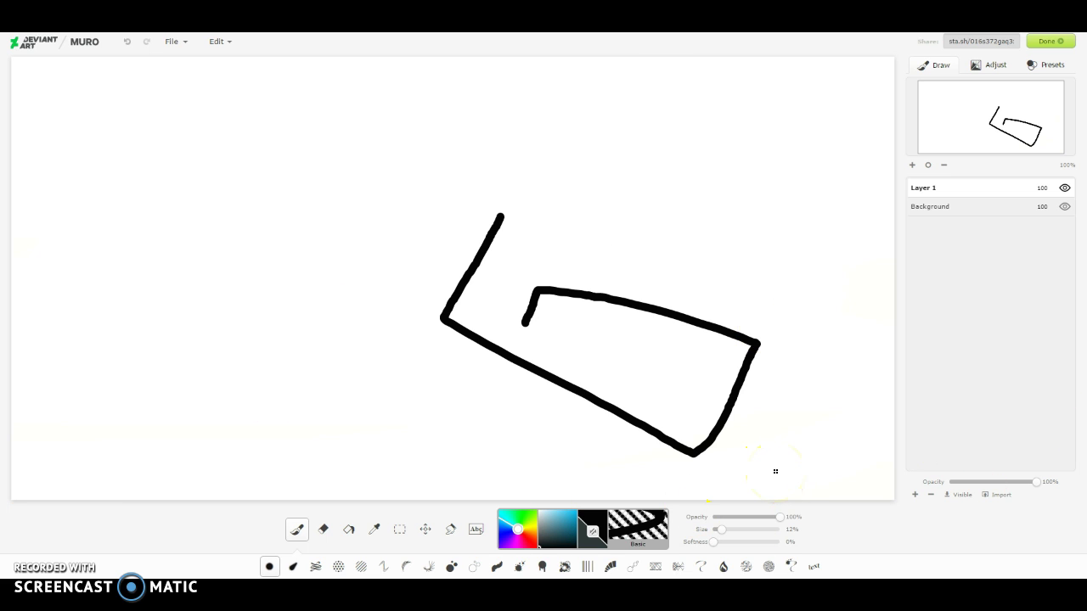
pyautogui.click(127, 45)
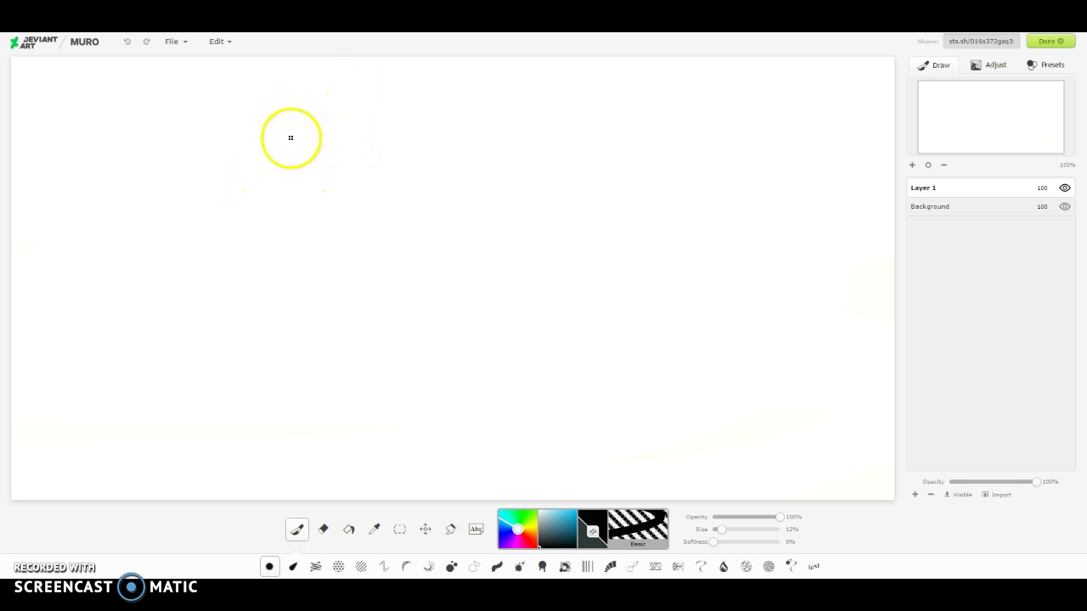
pyautogui.moveTo(315, 100)
pyautogui.mouseDown()
pyautogui.moveTo(255, 171)
pyautogui.moveTo(461, 291)
pyautogui.mouseUp()
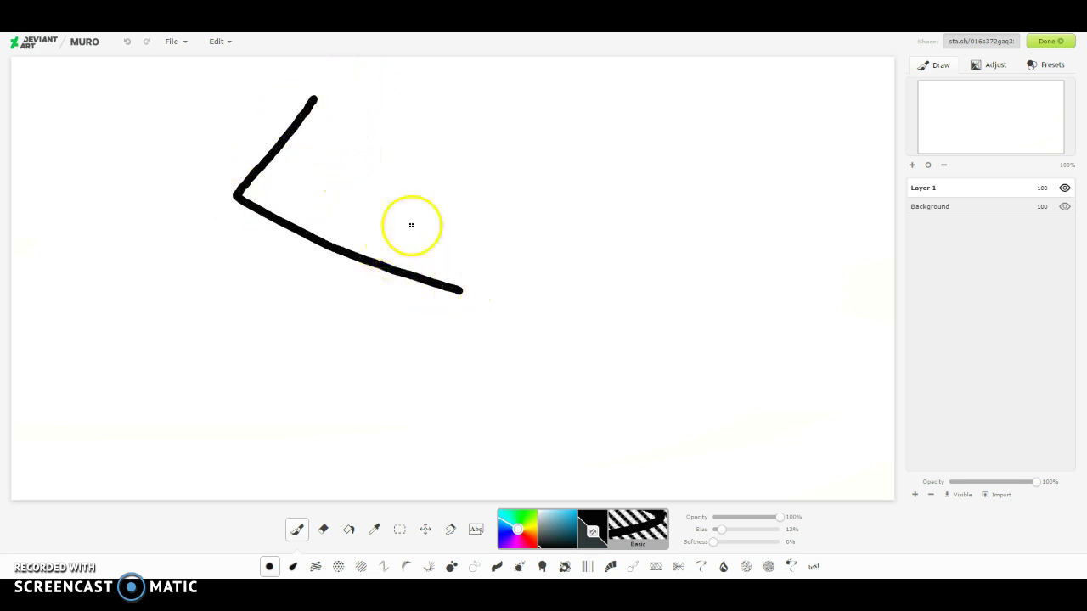
pyautogui.moveTo(527, 151)
pyautogui.mouseDown()
pyautogui.moveTo(490, 219)
pyautogui.moveTo(675, 280)
pyautogui.moveTo(701, 161)
pyautogui.moveTo(88, 124)
pyautogui.mouseUp()
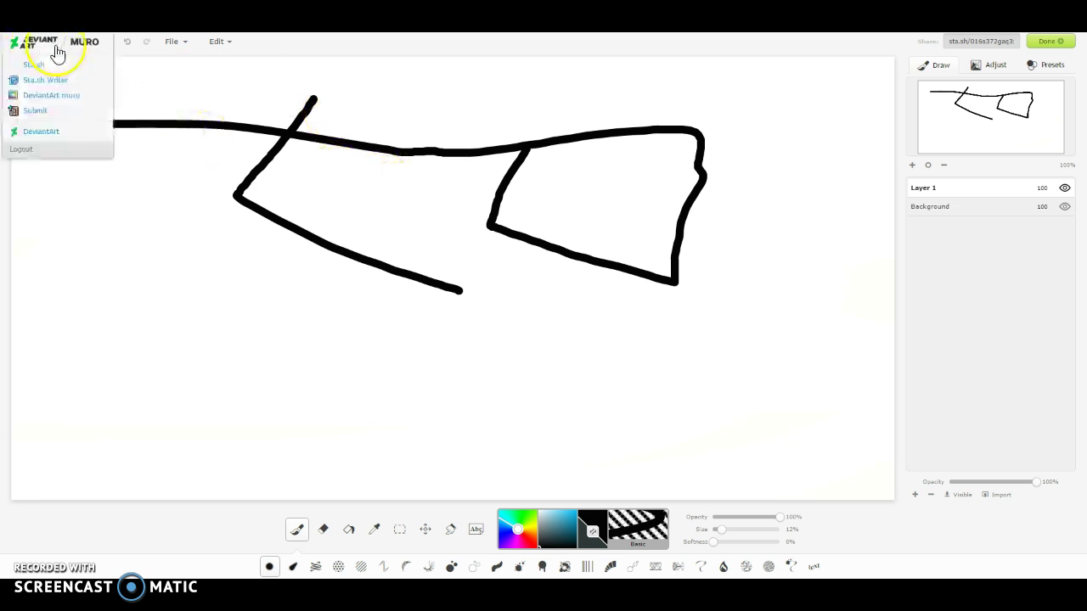
pyautogui.click(124, 42)
pyautogui.click(126, 42)
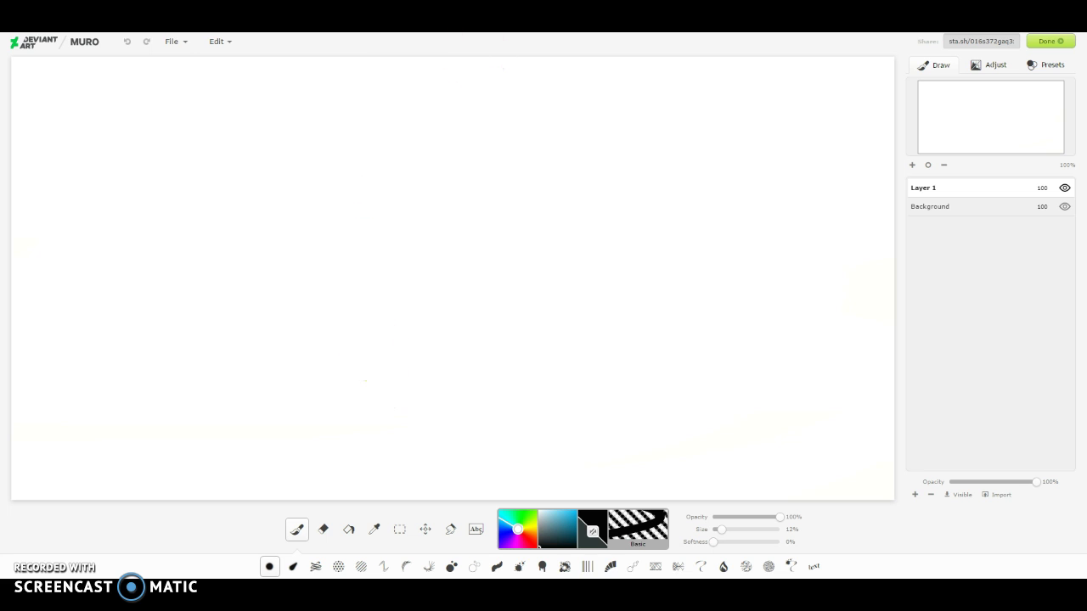
pyautogui.moveTo(307, 109); pyautogui.dragTo(286, 157)
pyautogui.moveTo(346, 183)
pyautogui.mouseDown()
pyautogui.moveTo(482, 149)
pyautogui.moveTo(495, 63)
pyautogui.moveTo(327, 66)
pyautogui.moveTo(303, 112)
pyautogui.mouseUp()
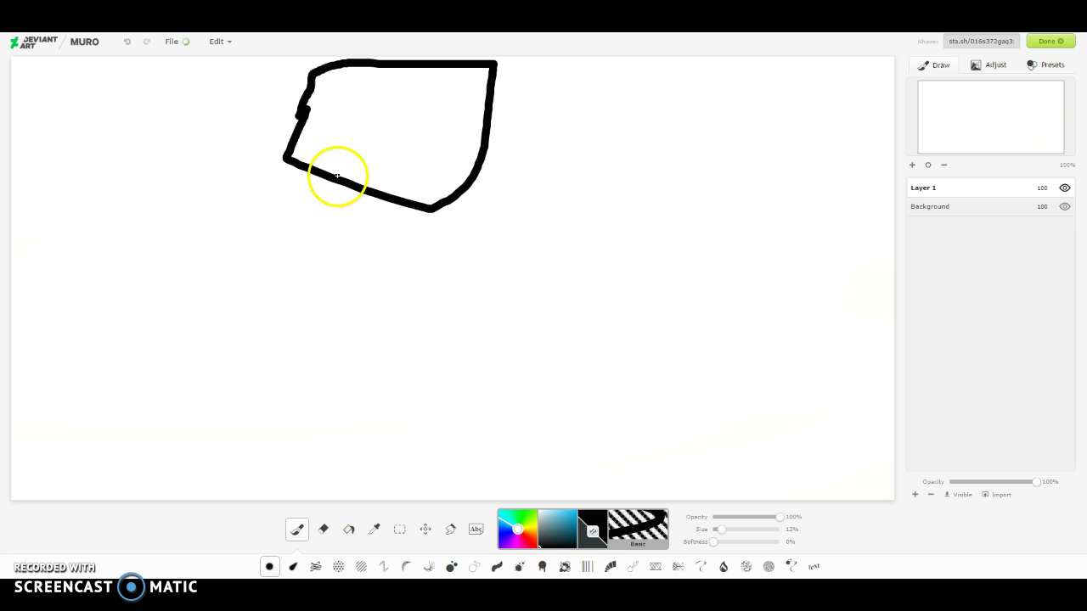
pyautogui.moveTo(336, 177)
pyautogui.mouseDown()
pyautogui.moveTo(254, 312)
pyautogui.moveTo(12, 352)
pyautogui.moveTo(85, 390)
pyautogui.moveTo(247, 393)
pyautogui.moveTo(356, 497)
pyautogui.moveTo(463, 484)
pyautogui.moveTo(337, 348)
pyautogui.moveTo(484, 123)
pyautogui.mouseUp()
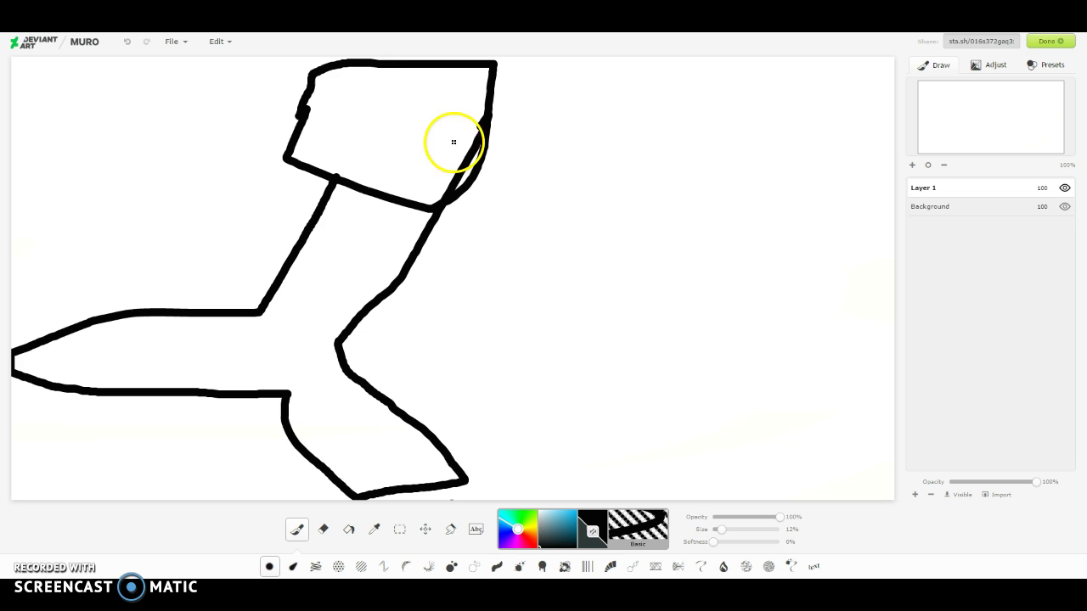
pyautogui.click(347, 104)
pyautogui.moveTo(427, 129); pyautogui.dragTo(435, 129)
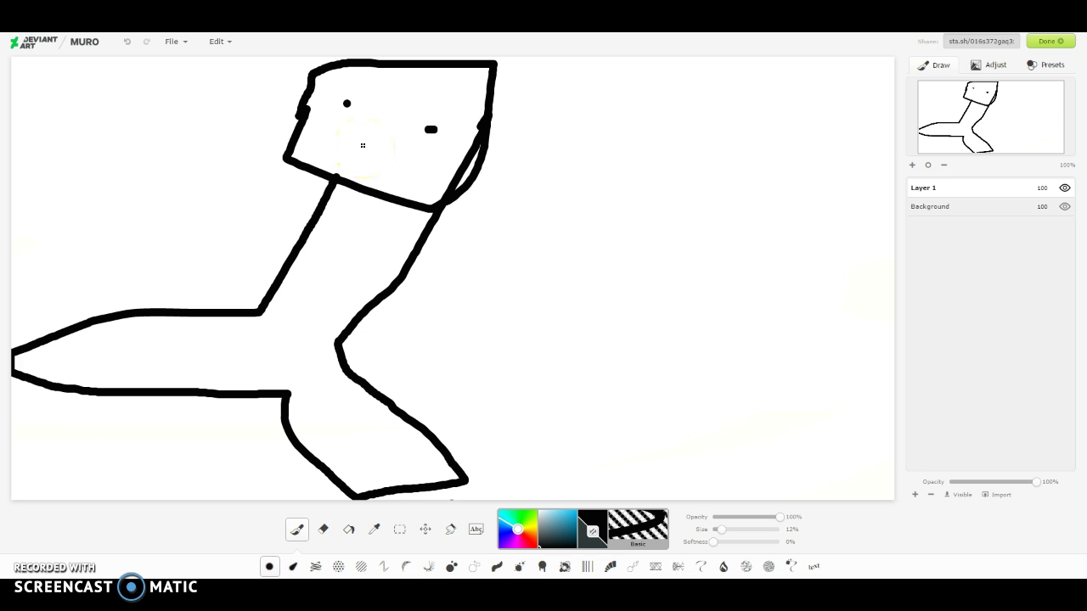
pyautogui.moveTo(363, 146)
pyautogui.mouseDown()
pyautogui.moveTo(255, 135)
pyautogui.moveTo(382, 165)
pyautogui.moveTo(299, 124)
pyautogui.mouseUp()
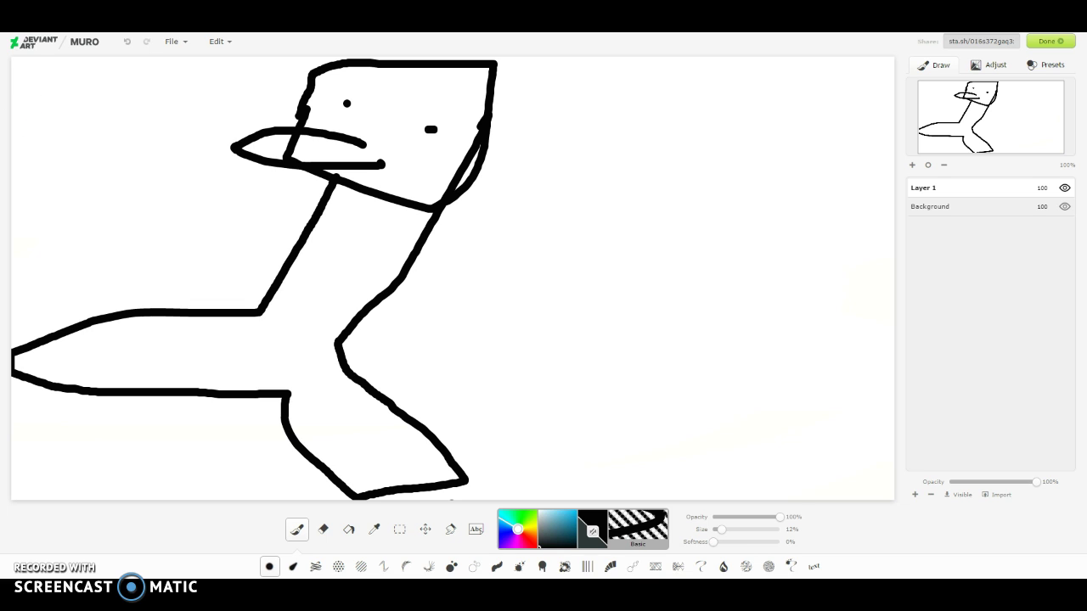
pyautogui.click(129, 44)
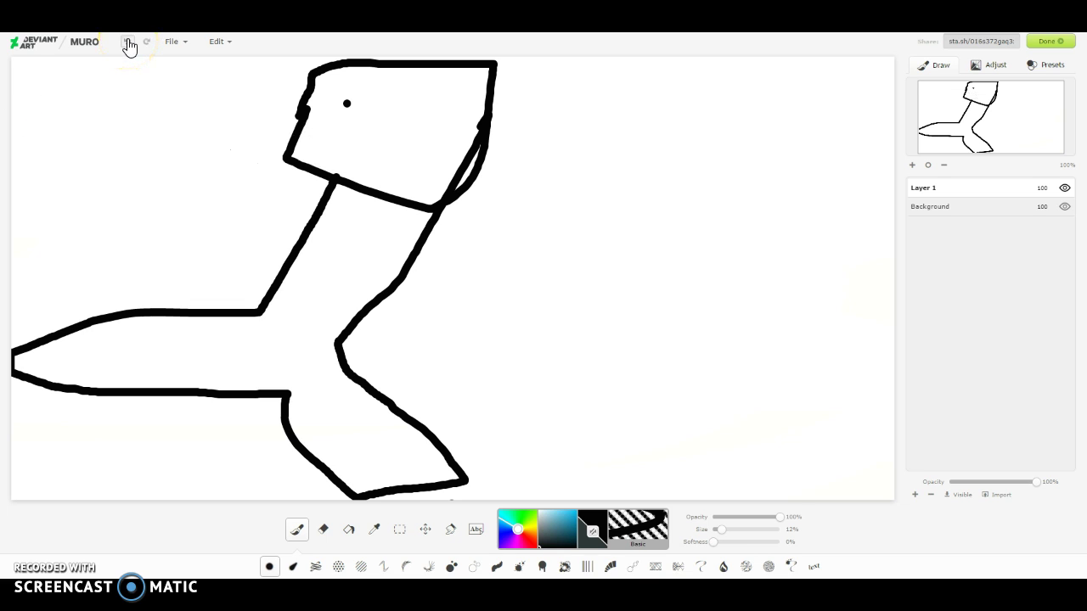
pyautogui.click(129, 44)
pyautogui.click(129, 44)
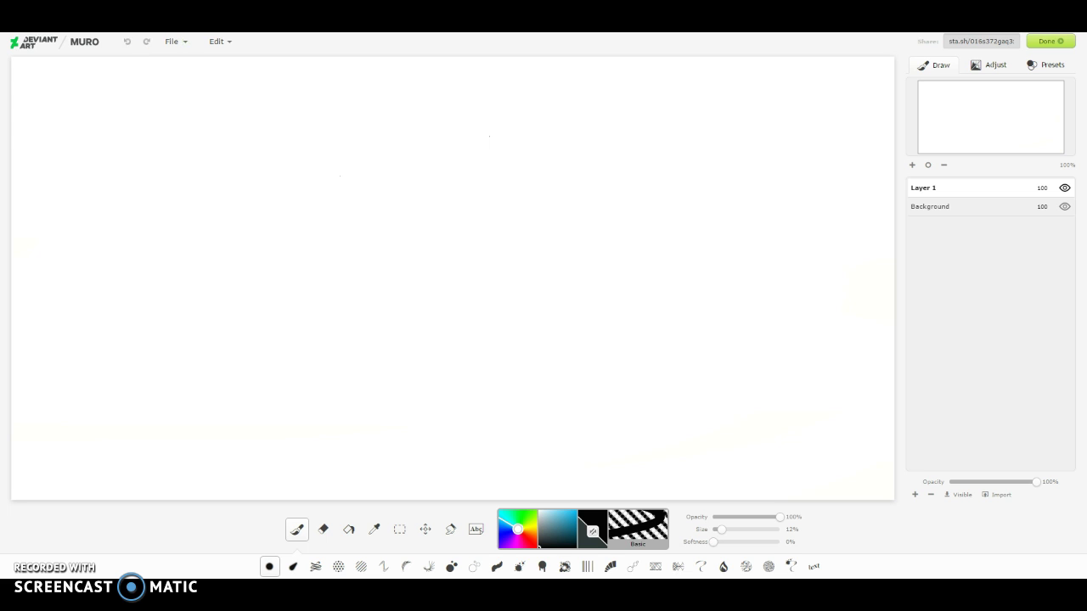
pyautogui.moveTo(299, 111)
pyautogui.mouseDown()
pyautogui.moveTo(378, 212)
pyautogui.moveTo(217, 61)
pyautogui.mouseUp()
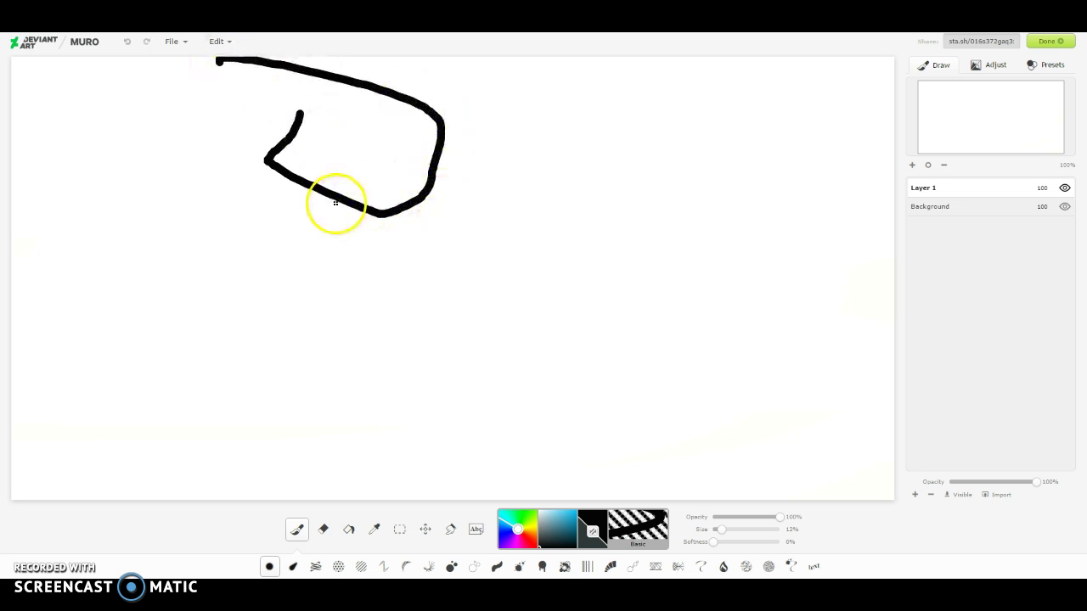
pyautogui.moveTo(324, 211)
pyautogui.mouseDown()
pyautogui.moveTo(133, 258)
pyautogui.moveTo(388, 395)
pyautogui.moveTo(369, 219)
pyautogui.mouseUp()
pyautogui.moveTo(321, 133); pyautogui.dragTo(345, 147)
pyautogui.click(428, 192)
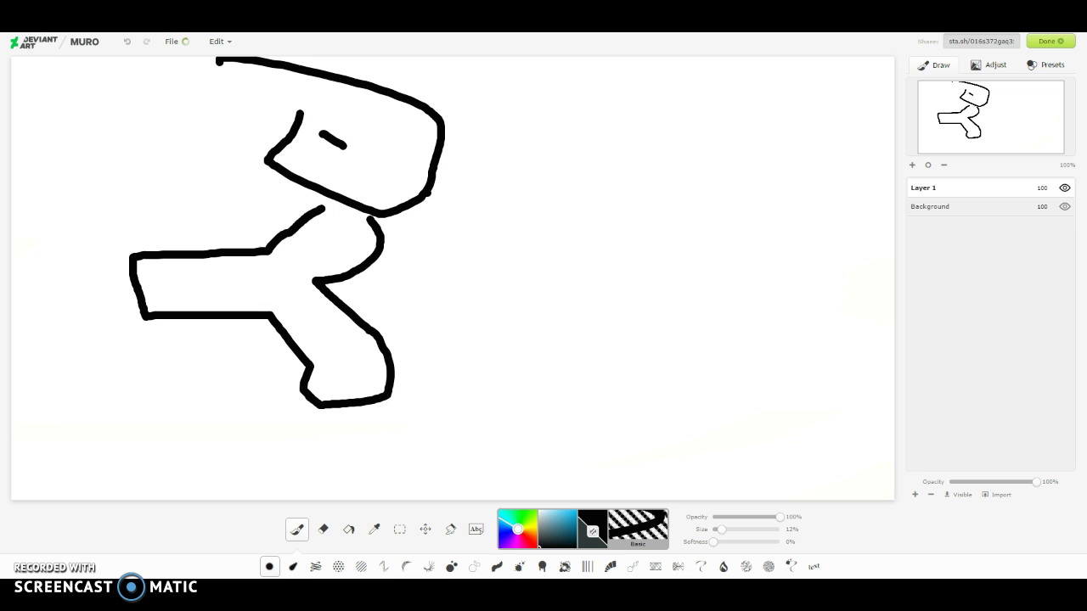
pyautogui.click(128, 42)
pyautogui.click(128, 41)
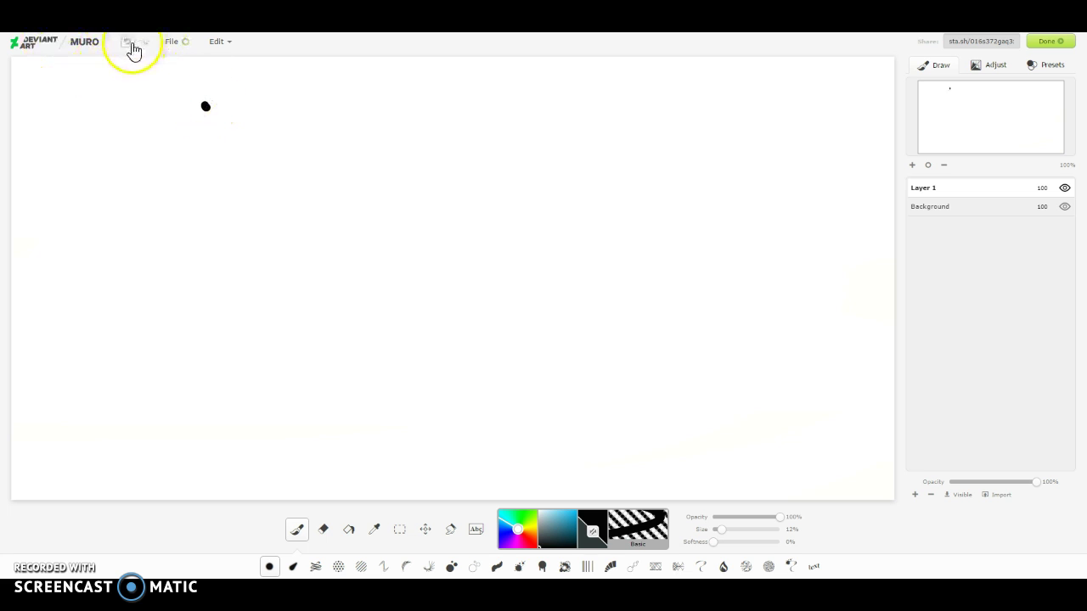
pyautogui.moveTo(225, 152)
pyautogui.mouseDown()
pyautogui.moveTo(225, 194)
pyautogui.moveTo(412, 233)
pyautogui.moveTo(392, 151)
pyautogui.moveTo(297, 141)
pyautogui.moveTo(333, 253)
pyautogui.moveTo(257, 284)
pyautogui.moveTo(425, 301)
pyautogui.moveTo(416, 264)
pyautogui.moveTo(370, 221)
pyautogui.moveTo(361, 182)
pyautogui.mouseUp()
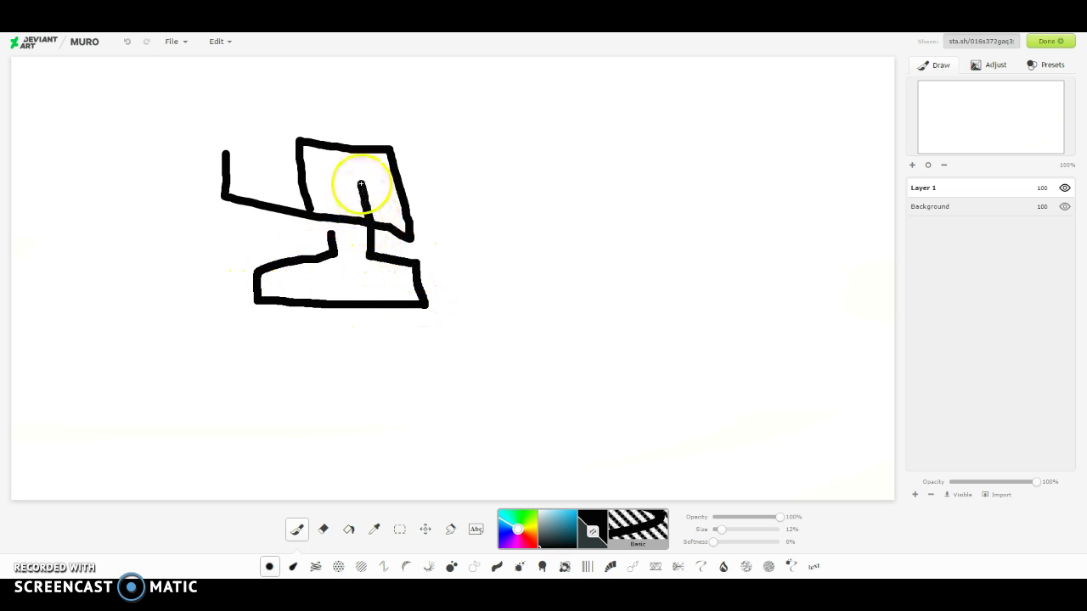
pyautogui.click(350, 72)
pyautogui.click(387, 72)
pyautogui.moveTo(362, 115)
pyautogui.mouseDown()
pyautogui.moveTo(362, 143)
pyautogui.moveTo(454, 109)
pyautogui.moveTo(474, 134)
pyautogui.moveTo(425, 119)
pyautogui.moveTo(390, 153)
pyautogui.moveTo(408, 117)
pyautogui.moveTo(459, 136)
pyautogui.mouseUp()
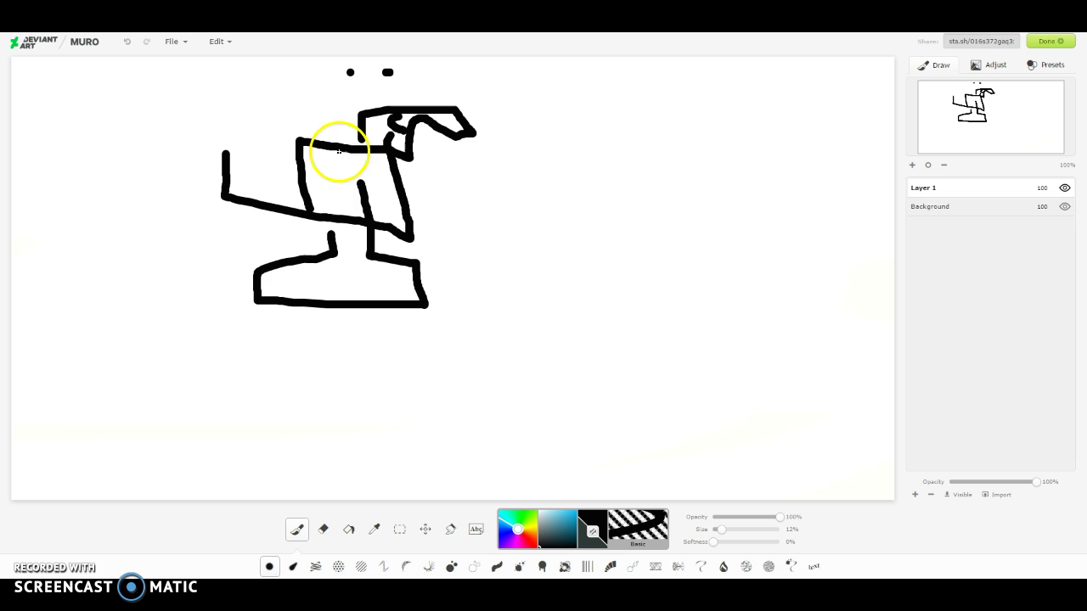
pyautogui.moveTo(364, 199); pyautogui.dragTo(370, 227)
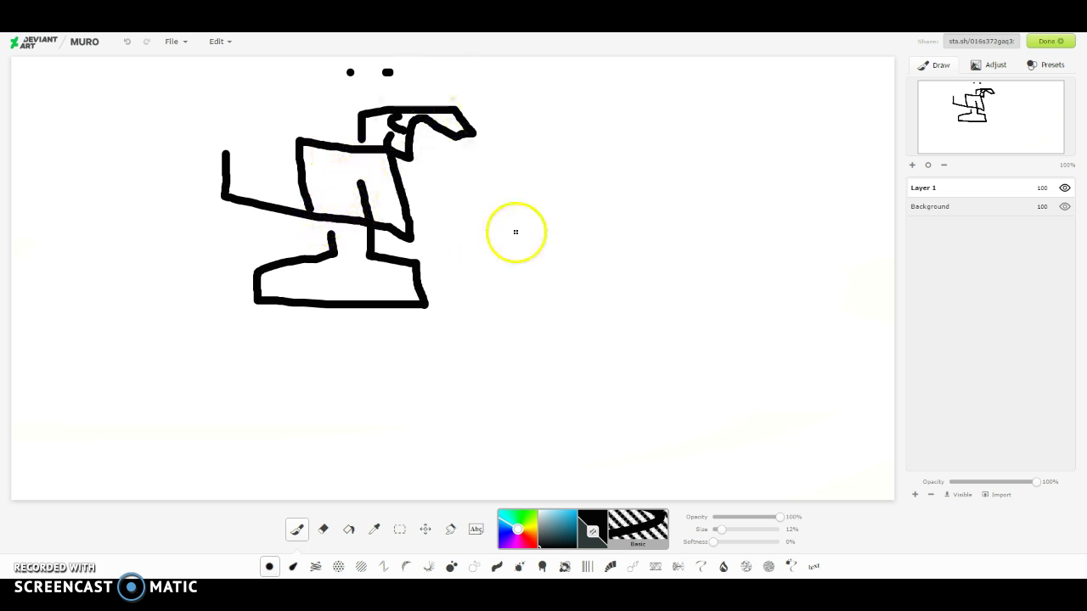
pyautogui.click(126, 41)
pyautogui.click(126, 42)
pyautogui.click(126, 42)
pyautogui.click(126, 42)
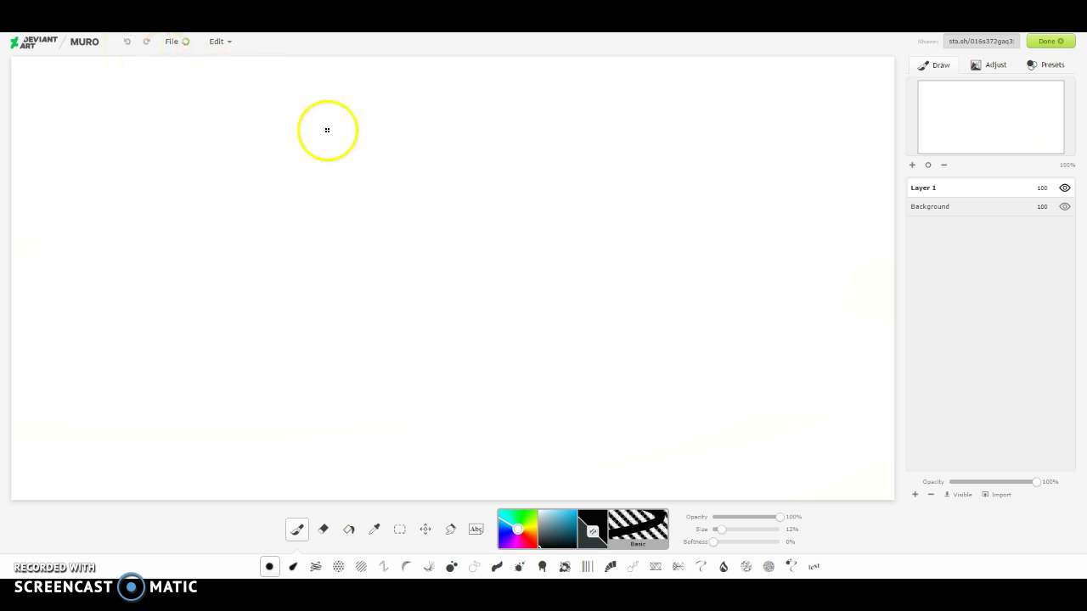
# - Undo a trial curve, shrink the brush to 5%, and draw two facing thin curves near the top
pyautogui.moveTo(312, 90); pyautogui.dragTo(331, 127)
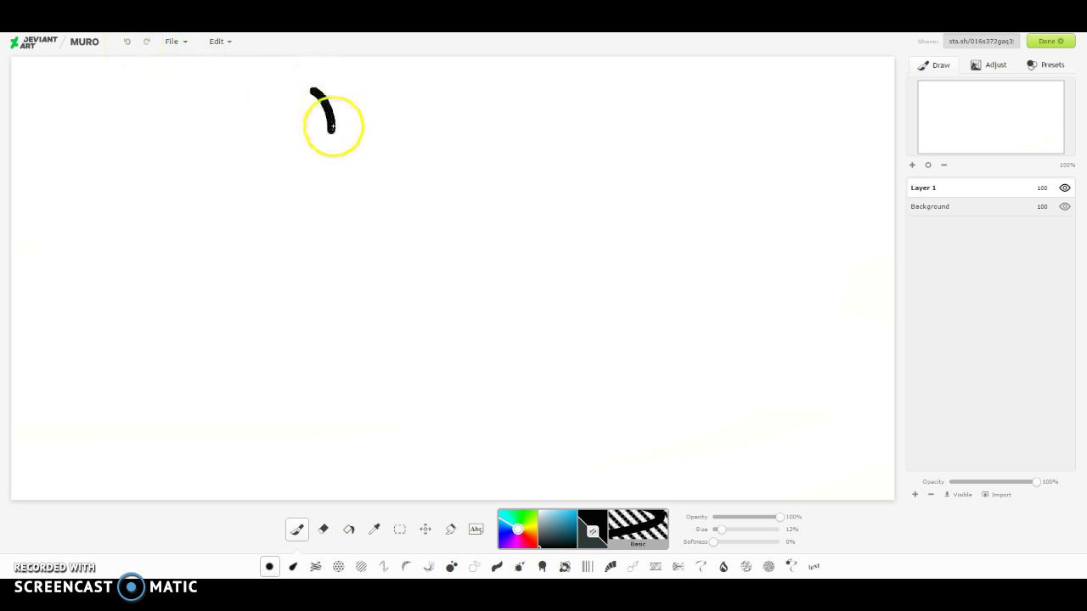
pyautogui.click(126, 42)
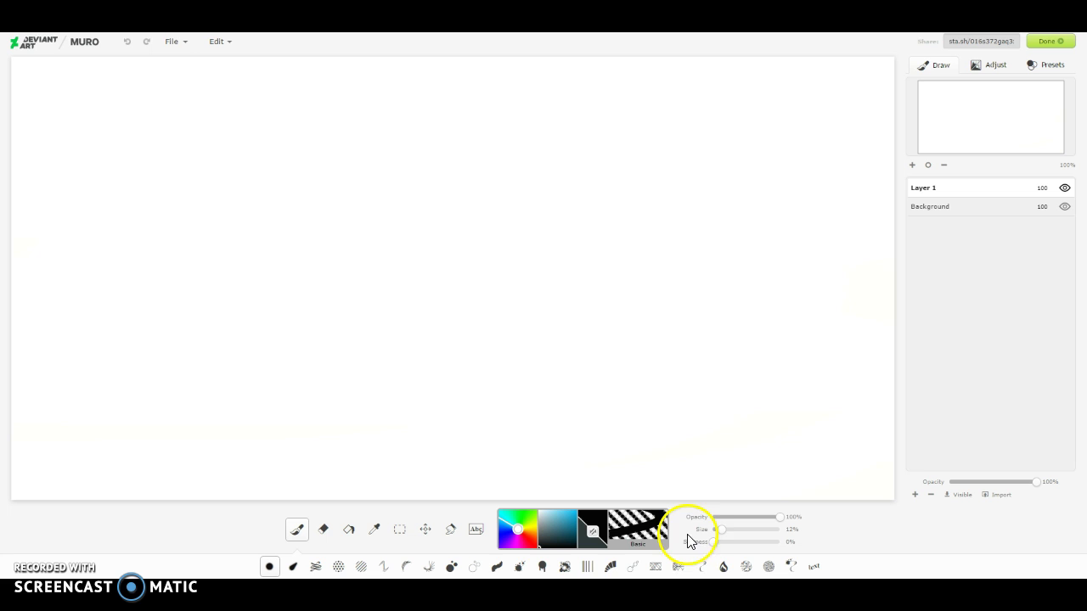
pyautogui.click(716, 530)
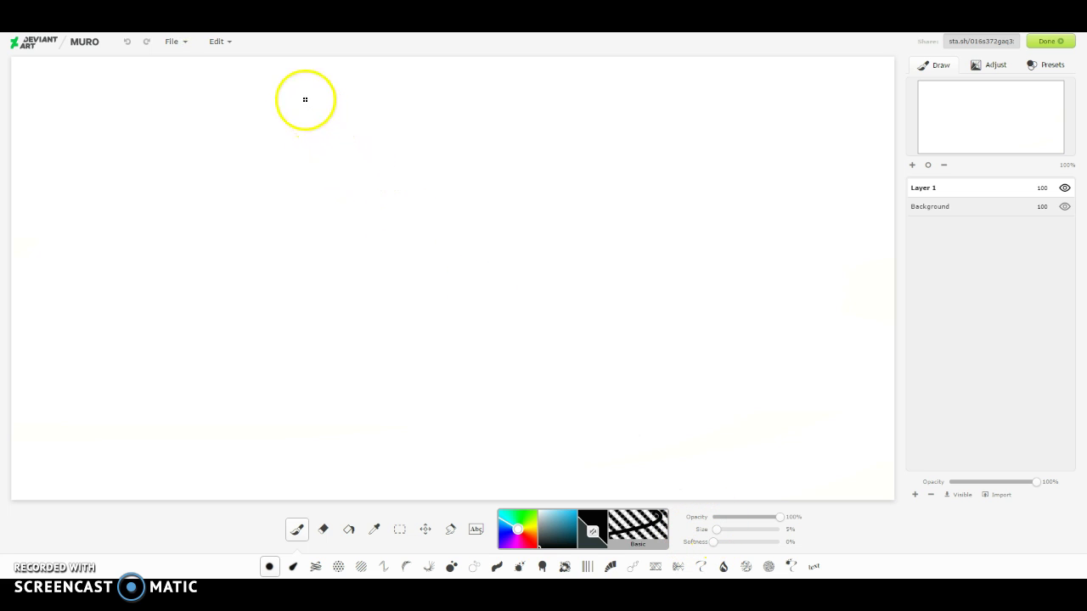
pyautogui.moveTo(304, 98); pyautogui.dragTo(299, 148)
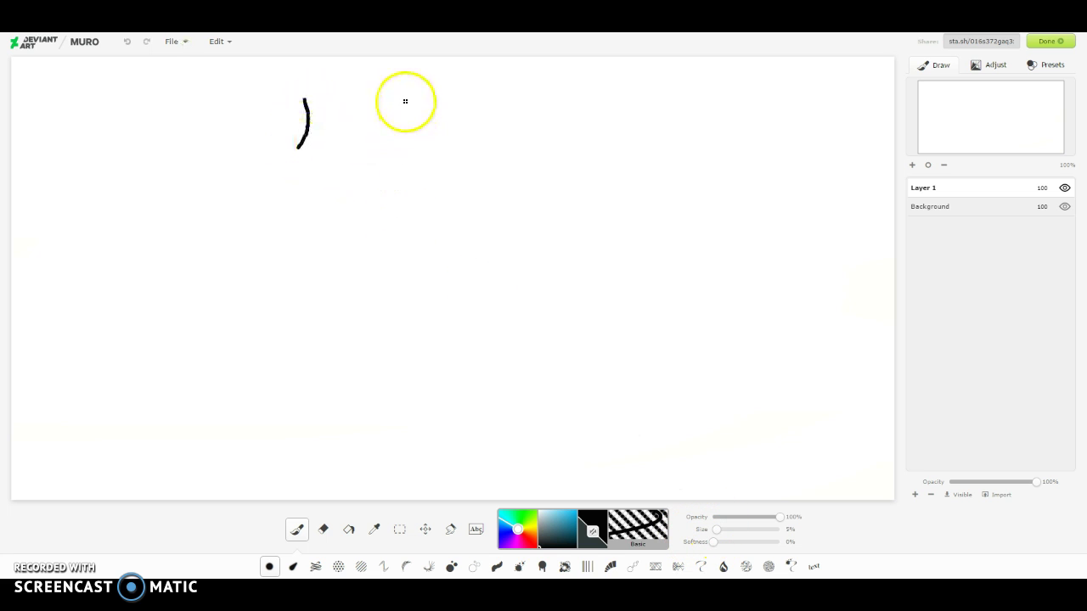
pyautogui.moveTo(404, 102); pyautogui.dragTo(401, 127)
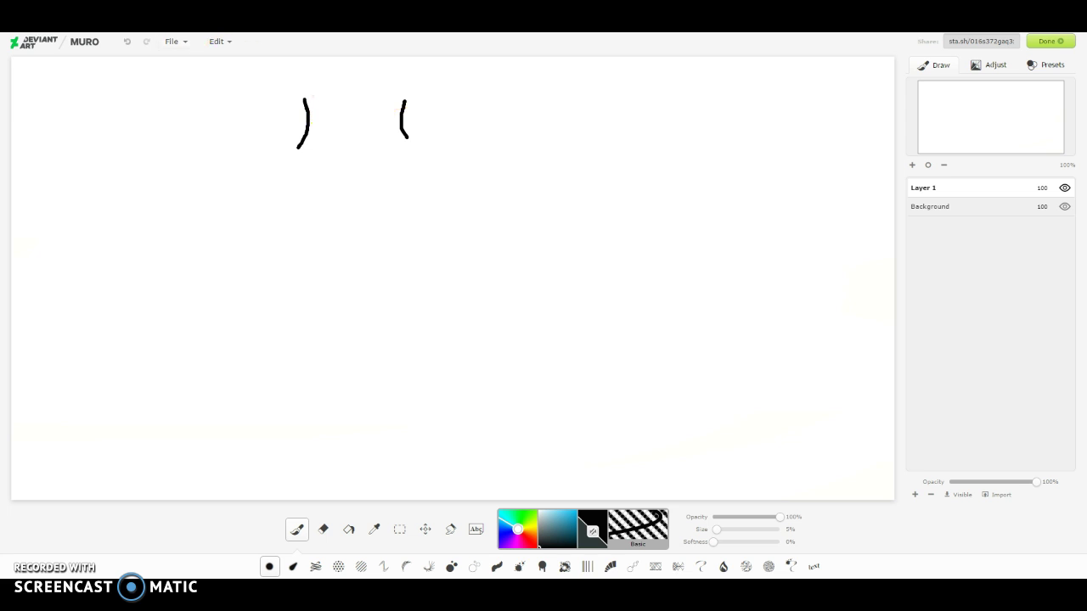